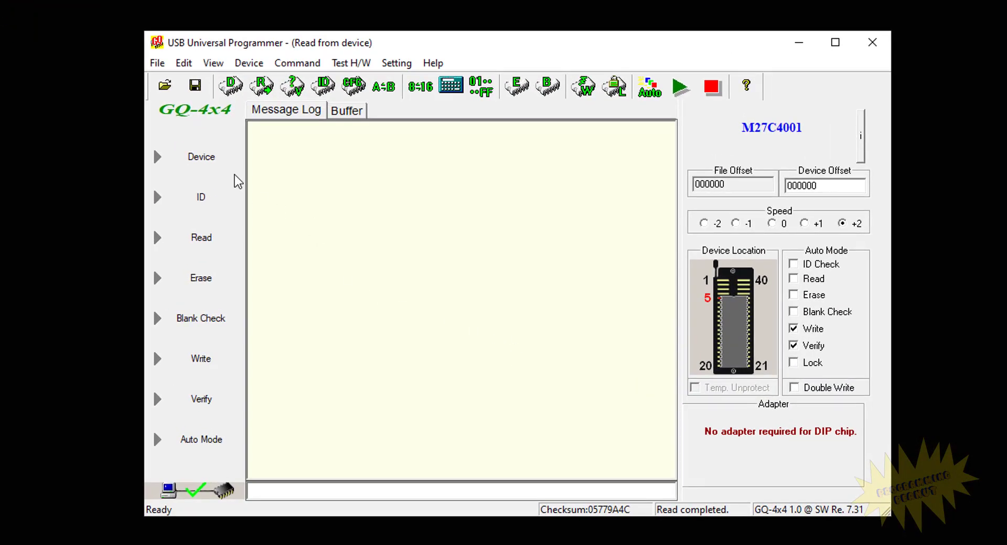
Step: Open the Device Selection/Search dialog with M27C4001 among the favourite devices
{"action": "left_click", "coordinate": [215, 158]}
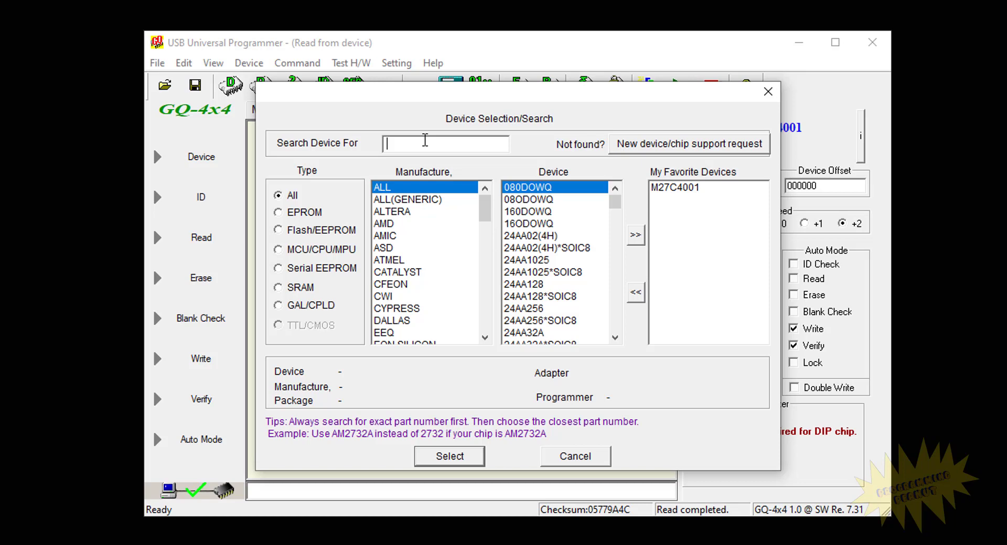
Step: Search '27C', compare the 27C020, 27C010, 27C080 and 27C1000 parts, then select ST M27C4001
{"action": "left_click", "coordinate": [719, 190]}
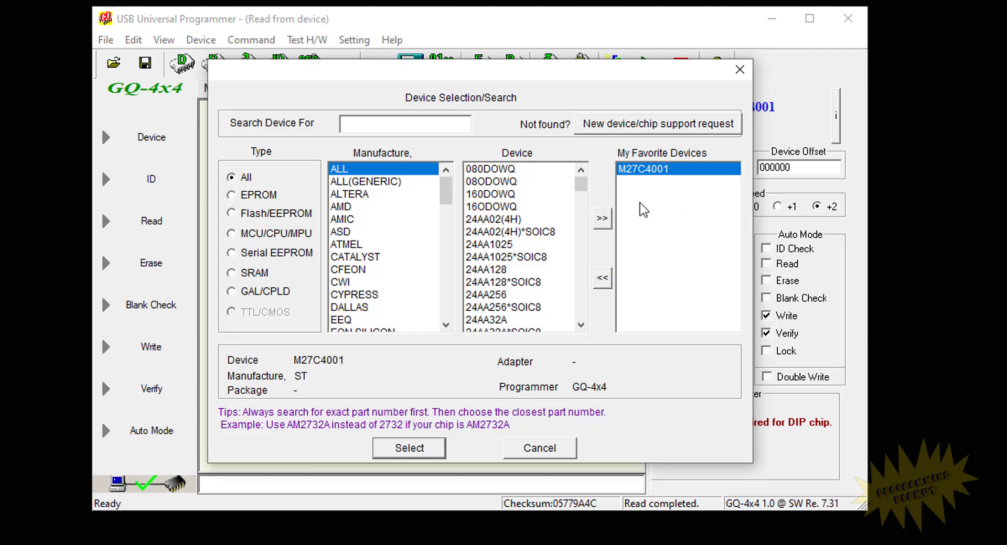
{"action": "left_click", "coordinate": [439, 128]}
{"action": "type", "text": "27C"}
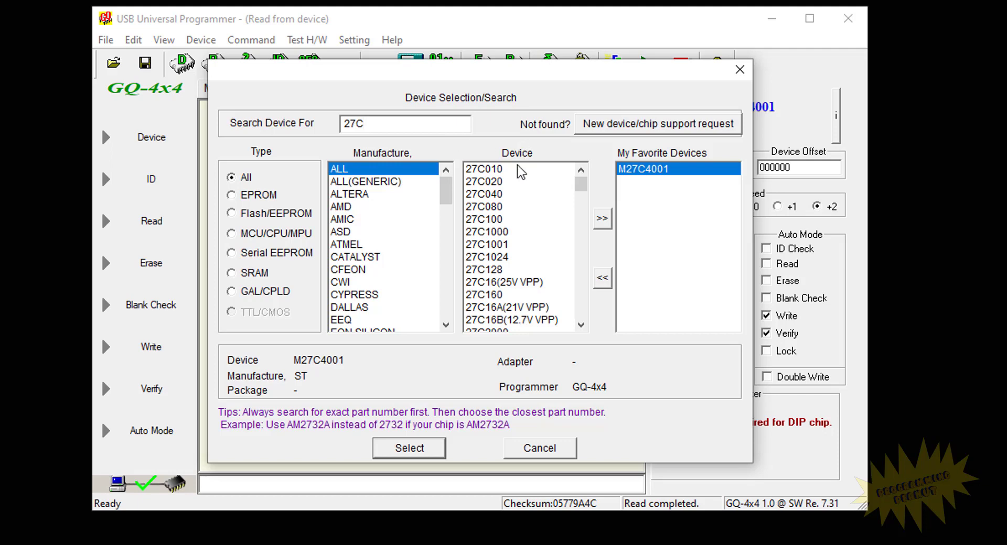
{"action": "left_click", "coordinate": [521, 181]}
{"action": "scroll", "coordinate": [533, 230], "scroll_direction": "down", "scroll_amount": 1}
{"action": "scroll", "coordinate": [533, 246], "scroll_direction": "up", "scroll_amount": 1}
{"action": "left_click", "coordinate": [548, 170]}
{"action": "left_click", "coordinate": [537, 207]}
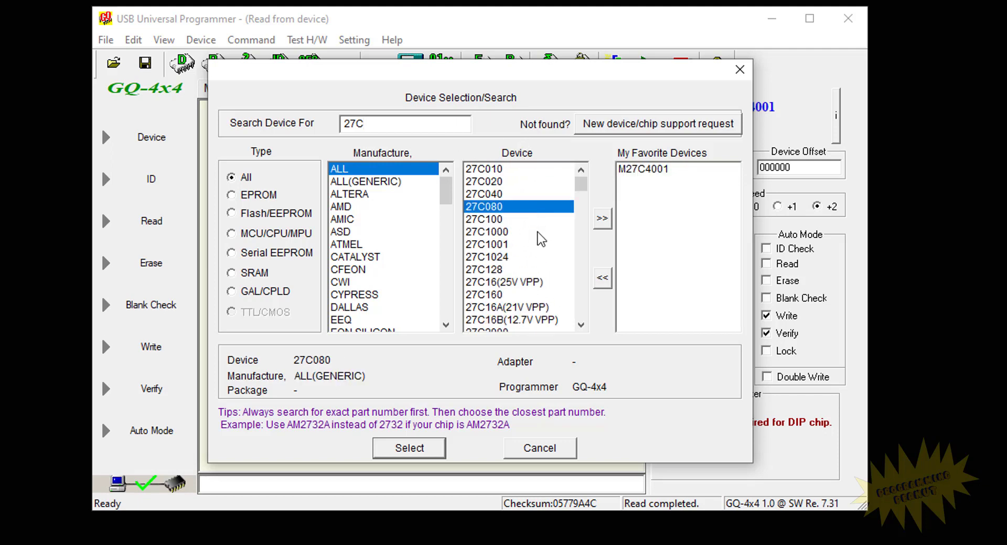
{"action": "left_click", "coordinate": [537, 233]}
{"action": "left_click", "coordinate": [532, 169]}
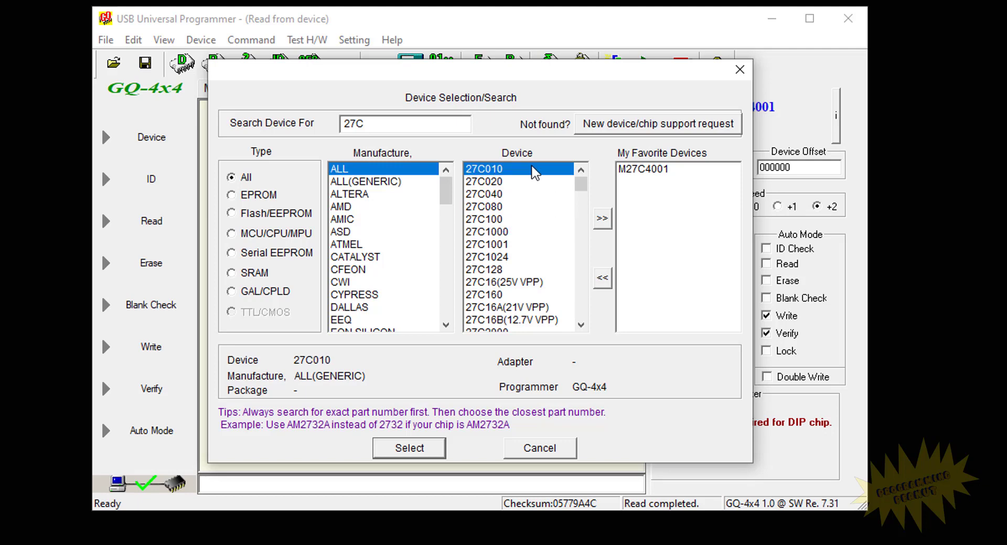
{"action": "left_click", "coordinate": [681, 178]}
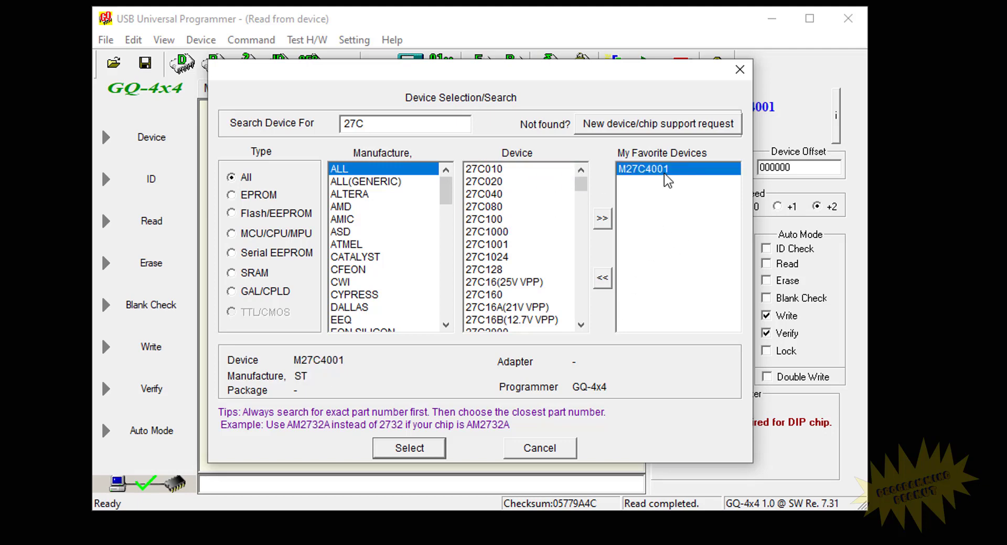
{"action": "left_click", "coordinate": [417, 453]}
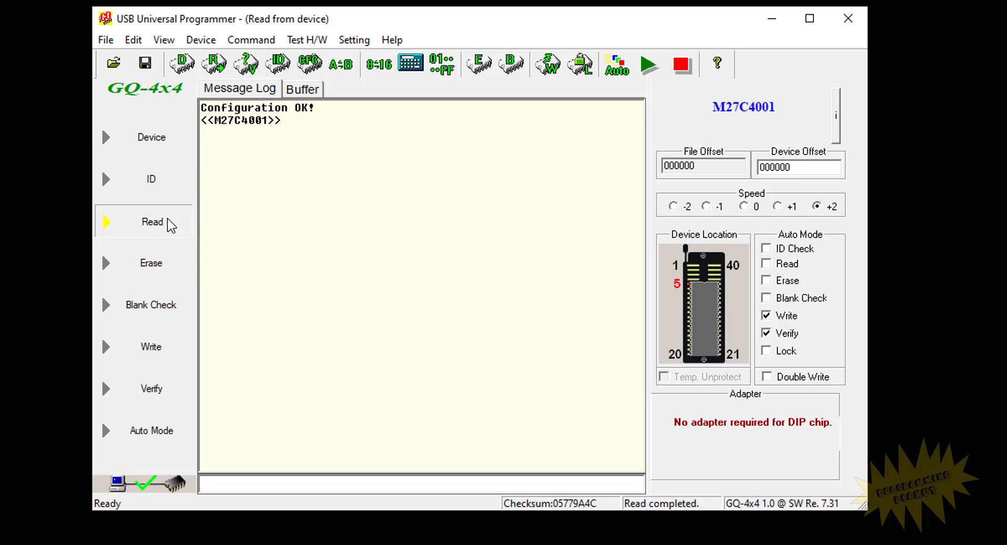
Step: Read the M27C4001 into the buffer (64.96 s, checksum 05779A4C) and view its hex dump
{"action": "left_click", "coordinate": [171, 225]}
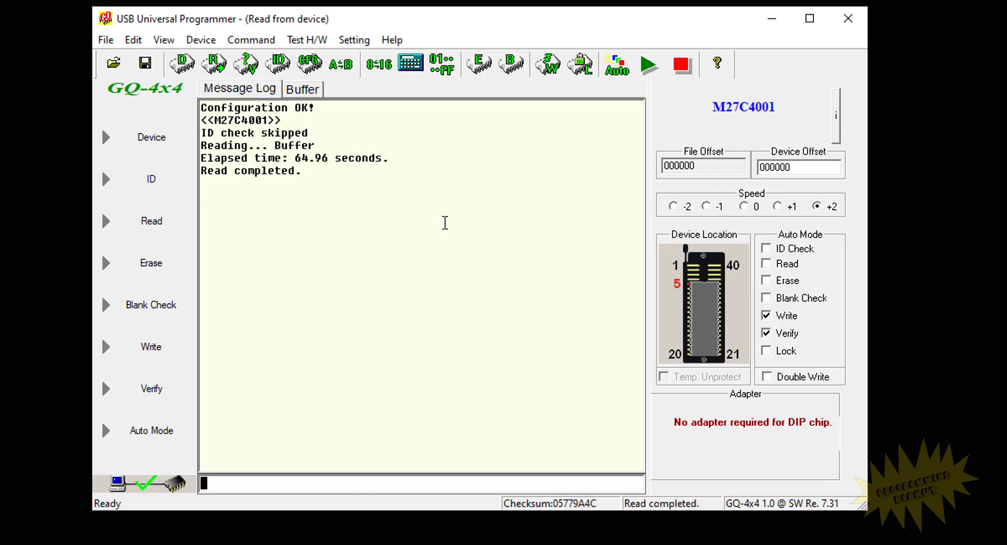
{"action": "left_click", "coordinate": [303, 93]}
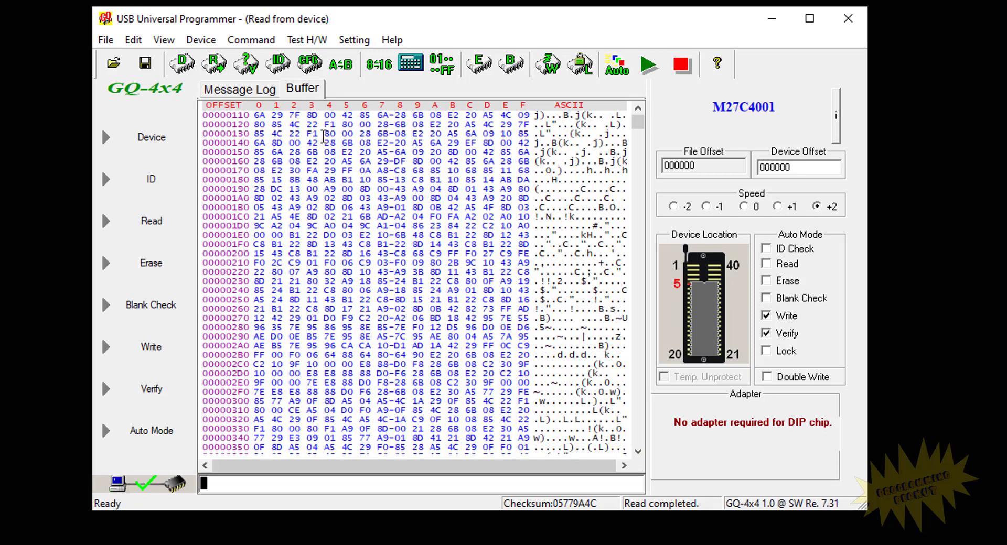
Step: Select and clear byte ranges around offsets 0110–02A0 in the buffer hex dump
{"action": "left_click_drag", "start_coordinate": [257, 115], "coordinate": [534, 432]}
{"action": "left_click", "coordinate": [403, 256]}
{"action": "left_click_drag", "start_coordinate": [256, 129], "coordinate": [492, 350]}
{"action": "left_click", "coordinate": [433, 262]}
{"action": "left_click_drag", "start_coordinate": [267, 163], "coordinate": [221, 102]}
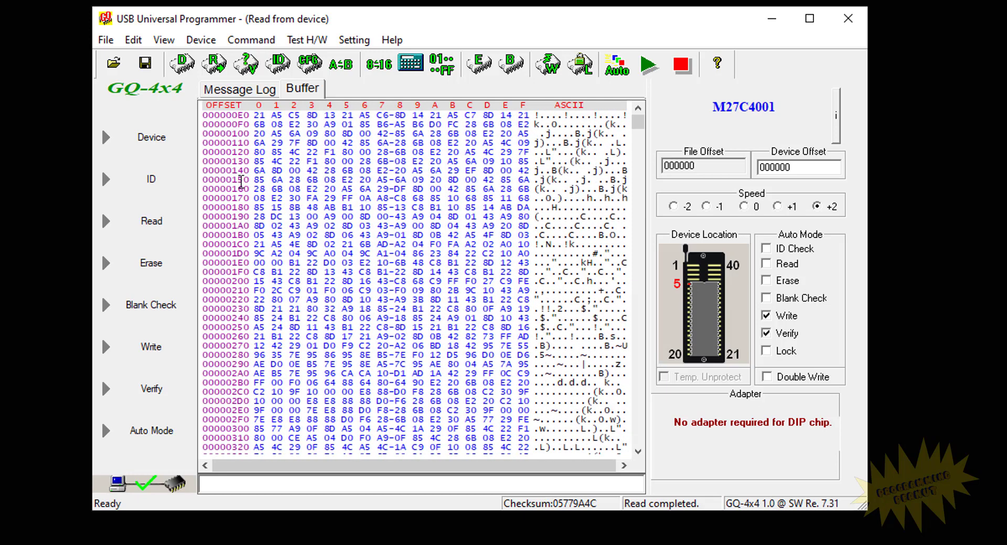
Step: Save the buffer to the Desktop as the binary file mysterySNES.bin
{"action": "left_click", "coordinate": [109, 41]}
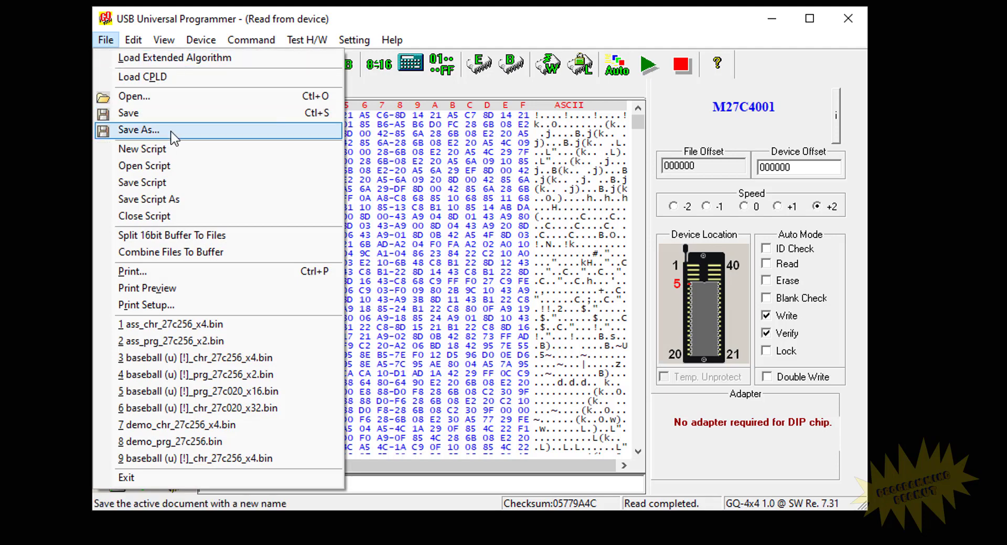
{"action": "left_click", "coordinate": [166, 136]}
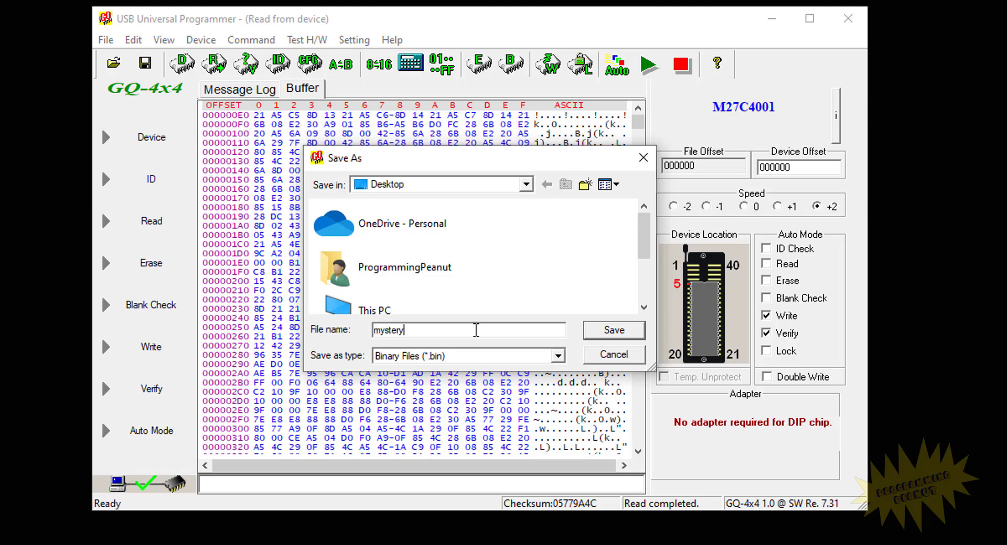
{"action": "type", "text": "mysterySNES"}
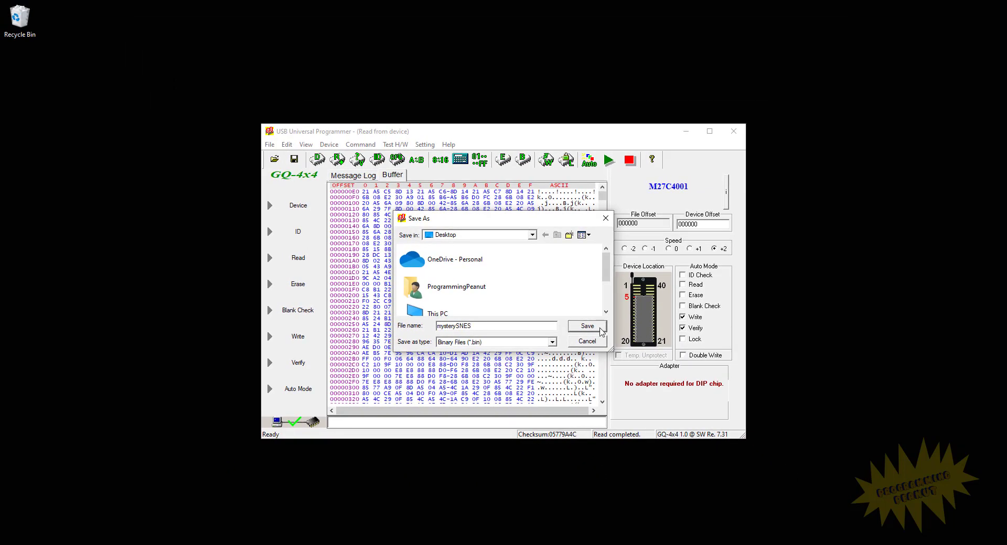
{"action": "left_click", "coordinate": [587, 326]}
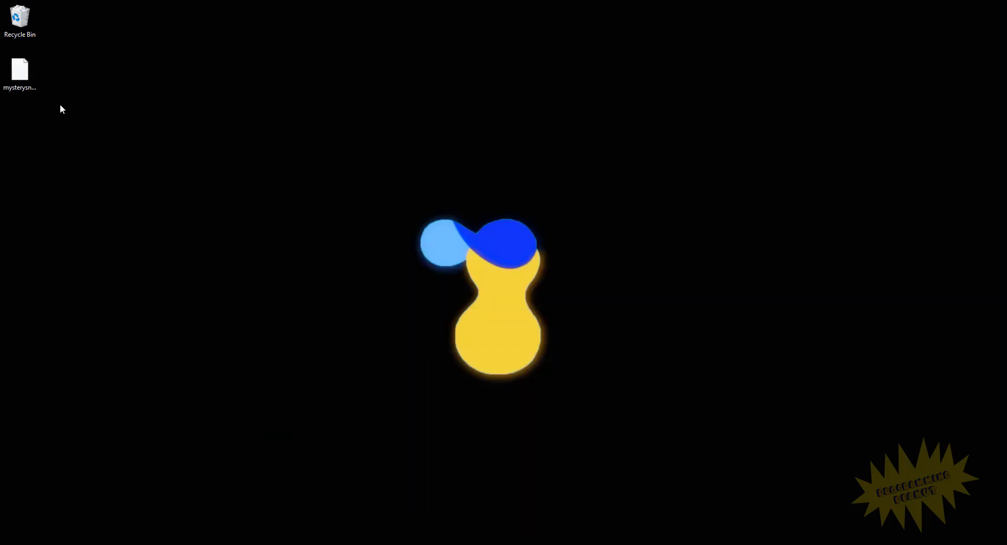
Step: Move mysterysnes.bin to the middle of the desktop and deselect it
{"action": "left_click_drag", "start_coordinate": [35, 83], "coordinate": [300, 240]}
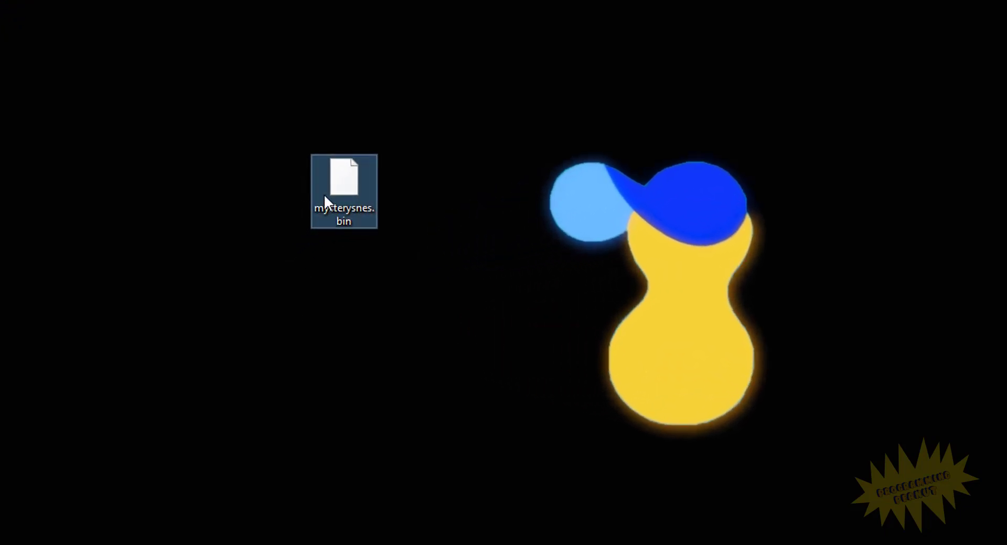
{"action": "mouse_move", "coordinate": [373, 222]}
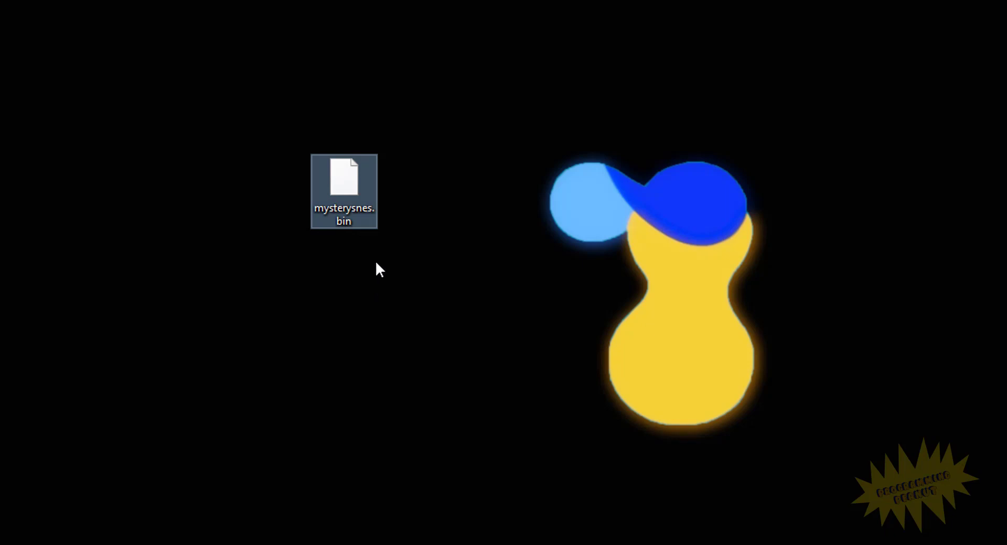
{"action": "left_click", "coordinate": [375, 271]}
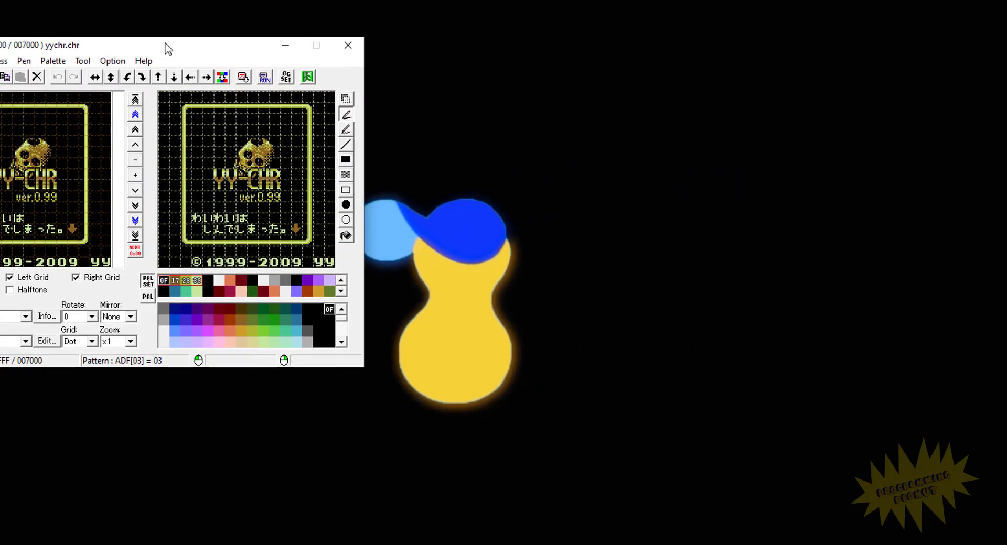
Step: Center the YY-CHR window, browse its yychr.chr samples, and drop mysterysnes.bin onto it
{"action": "left_click_drag", "start_coordinate": [168, 49], "coordinate": [616, 120]}
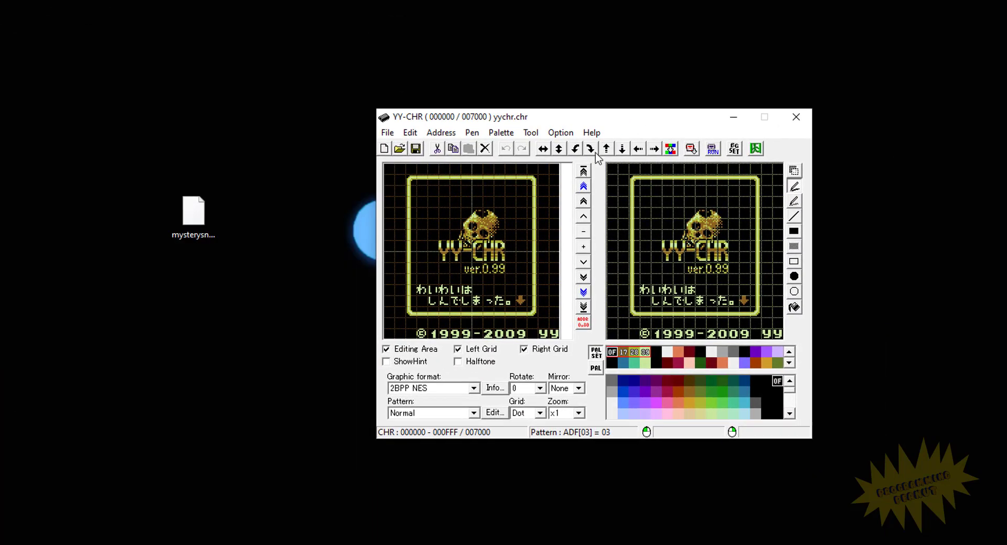
{"action": "scroll", "coordinate": [548, 241], "scroll_direction": "down", "scroll_amount": 5}
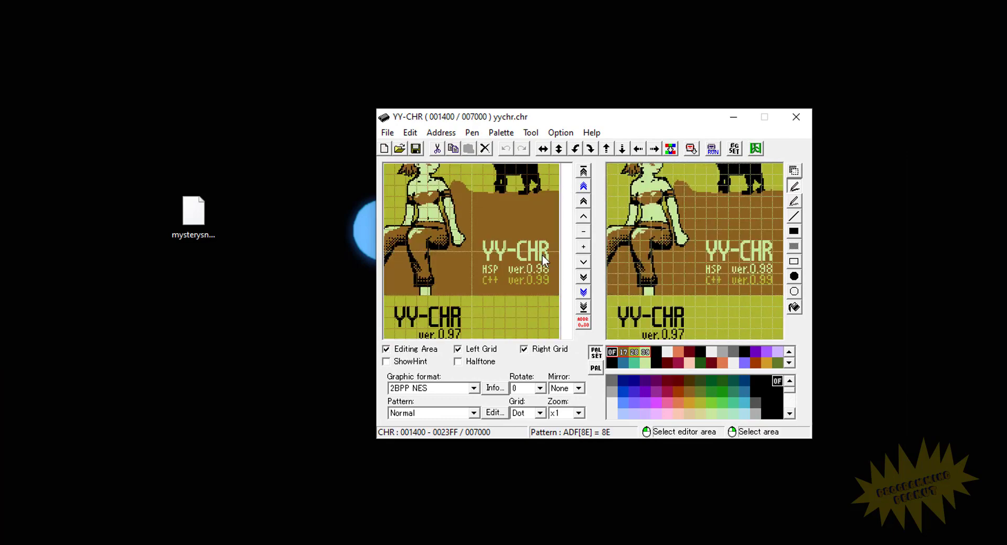
{"action": "scroll", "coordinate": [543, 265], "scroll_direction": "down", "scroll_amount": 19}
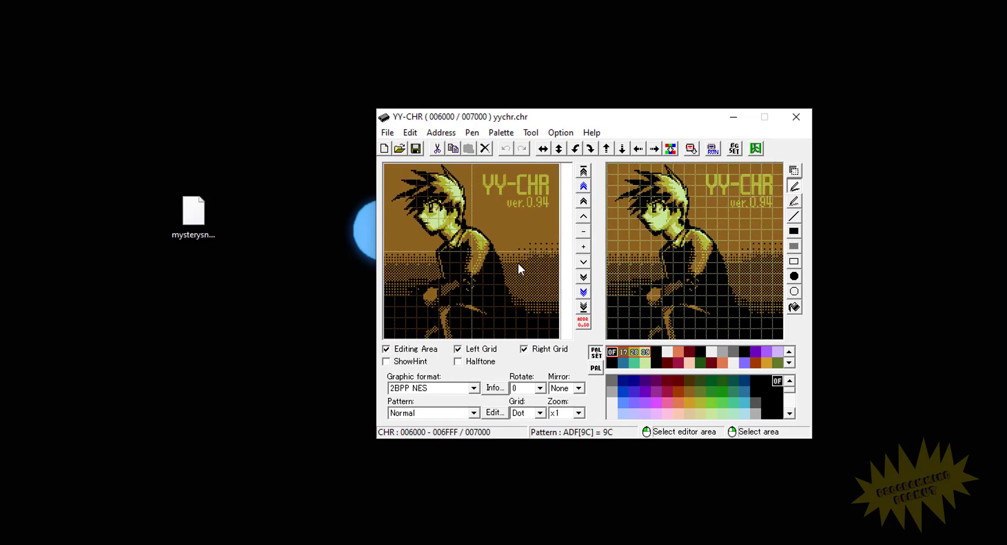
{"action": "scroll", "coordinate": [518, 263], "scroll_direction": "up", "scroll_amount": 9}
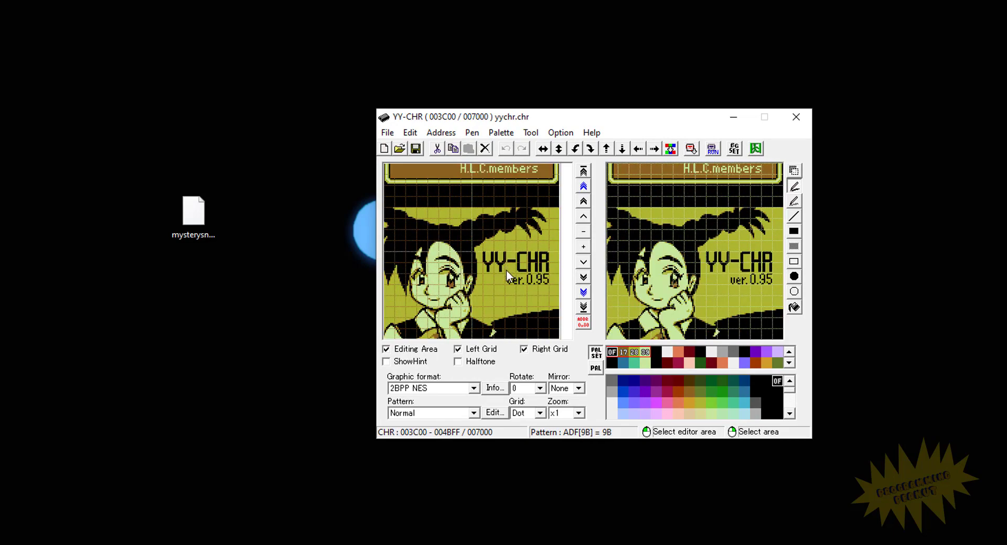
{"action": "scroll", "coordinate": [506, 271], "scroll_direction": "down", "scroll_amount": 3}
{"action": "scroll", "coordinate": [506, 271], "scroll_direction": "up", "scroll_amount": 3}
{"action": "left_click_drag", "start_coordinate": [207, 212], "coordinate": [501, 246]}
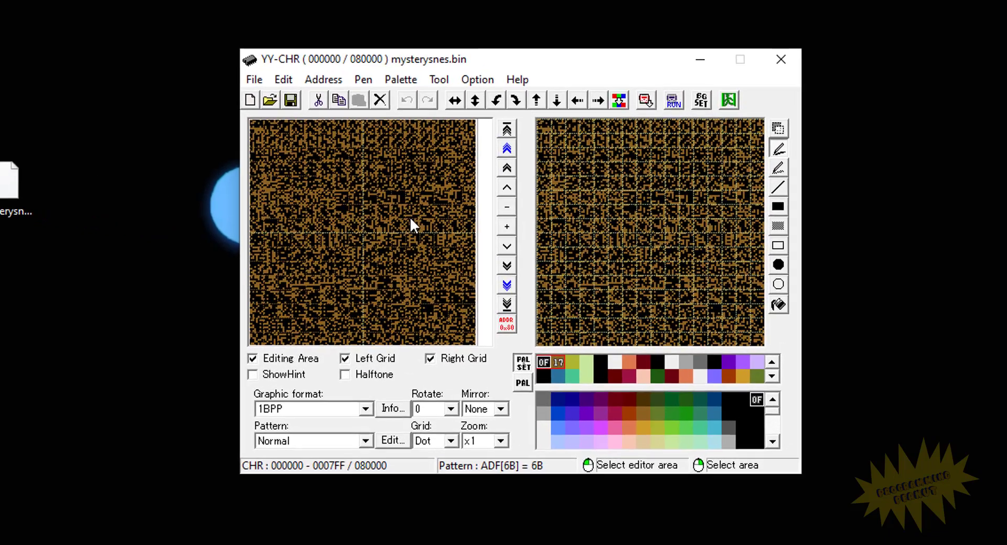
Step: Browse the scrambled 1BPP mysterysnes.bin tiles and bring up the graphic format list
{"action": "scroll", "coordinate": [316, 240], "scroll_direction": "down", "scroll_amount": 7}
{"action": "scroll", "coordinate": [315, 239], "scroll_direction": "up", "scroll_amount": 6}
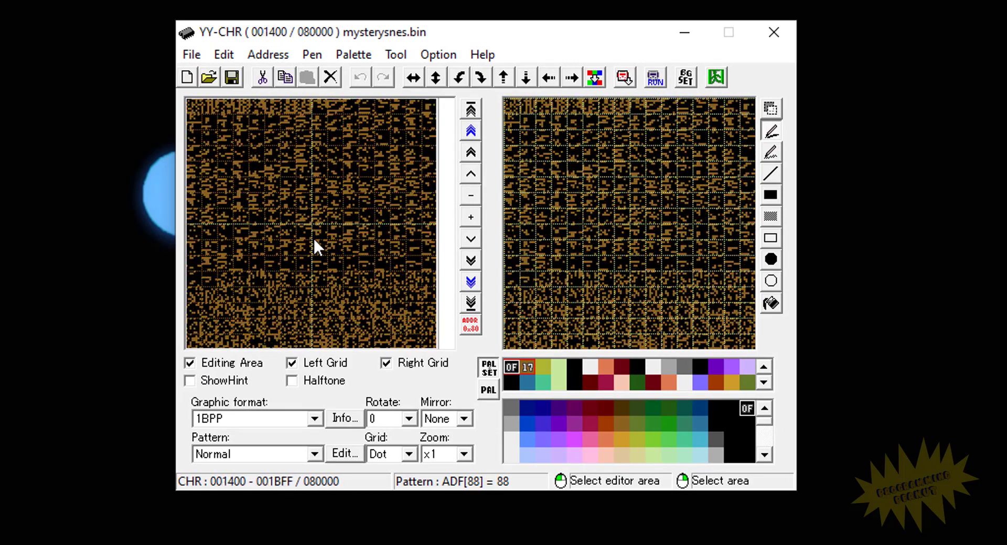
{"action": "scroll", "coordinate": [313, 237], "scroll_direction": "up", "scroll_amount": 1}
{"action": "scroll", "coordinate": [313, 231], "scroll_direction": "down", "scroll_amount": 12}
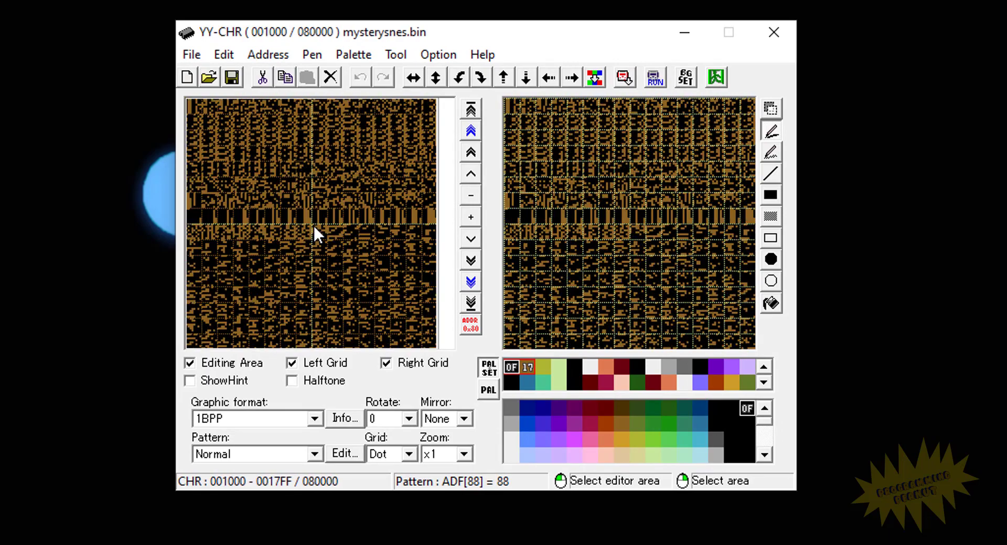
{"action": "scroll", "coordinate": [310, 230], "scroll_direction": "down", "scroll_amount": 7}
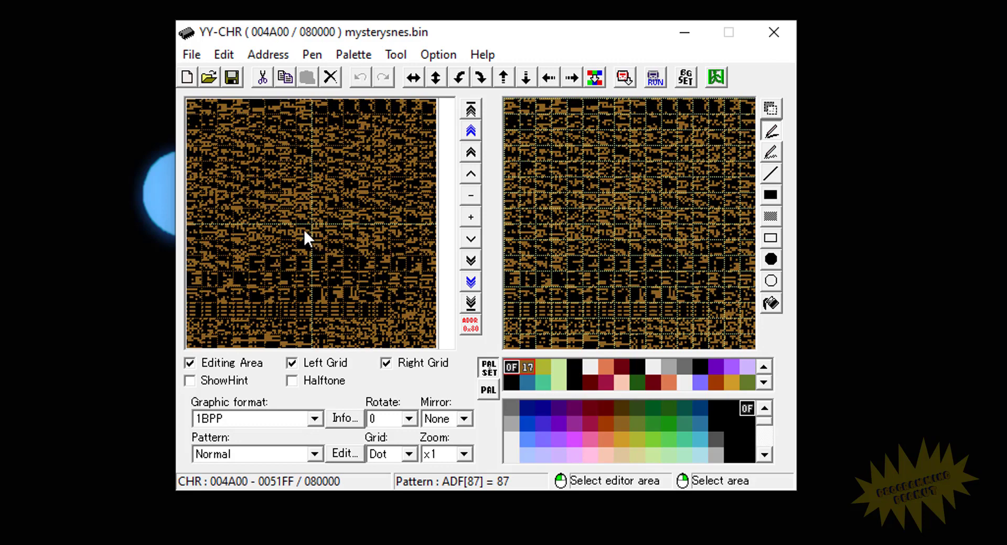
{"action": "scroll", "coordinate": [314, 252], "scroll_direction": "up", "scroll_amount": 11}
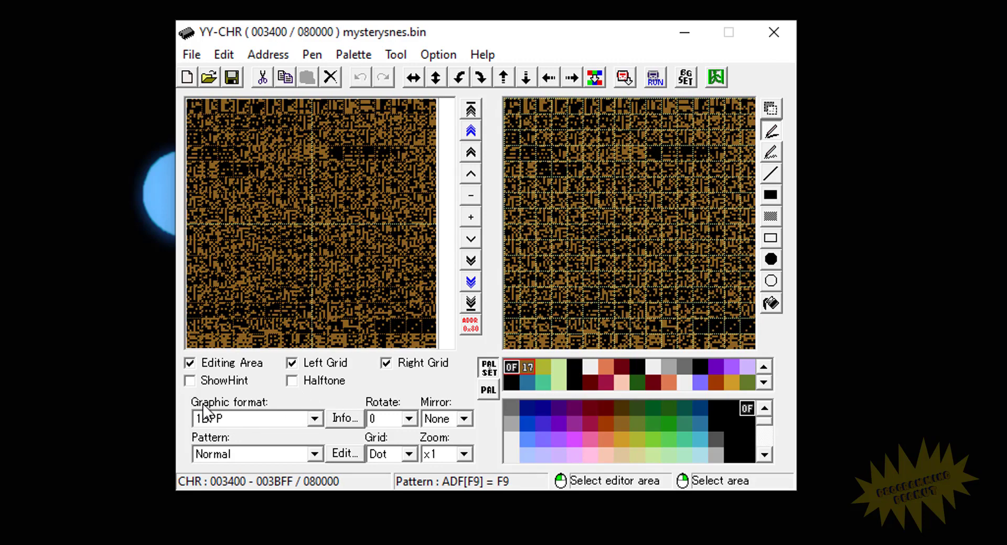
{"action": "left_click", "coordinate": [315, 419]}
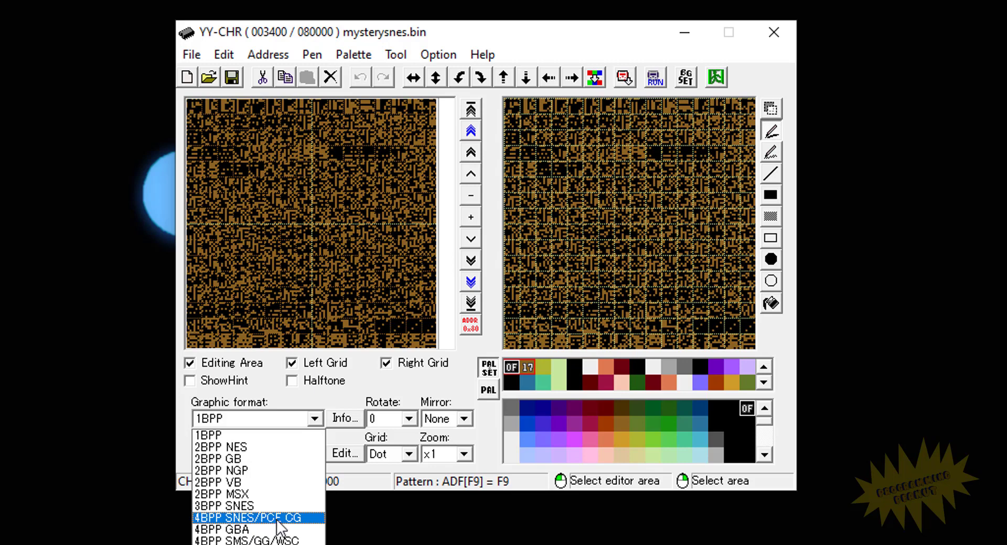
Step: Set the graphic format to 4BPP SNES/PCE CG after comparing it with 3BPP SNES
{"action": "left_click", "coordinate": [220, 519]}
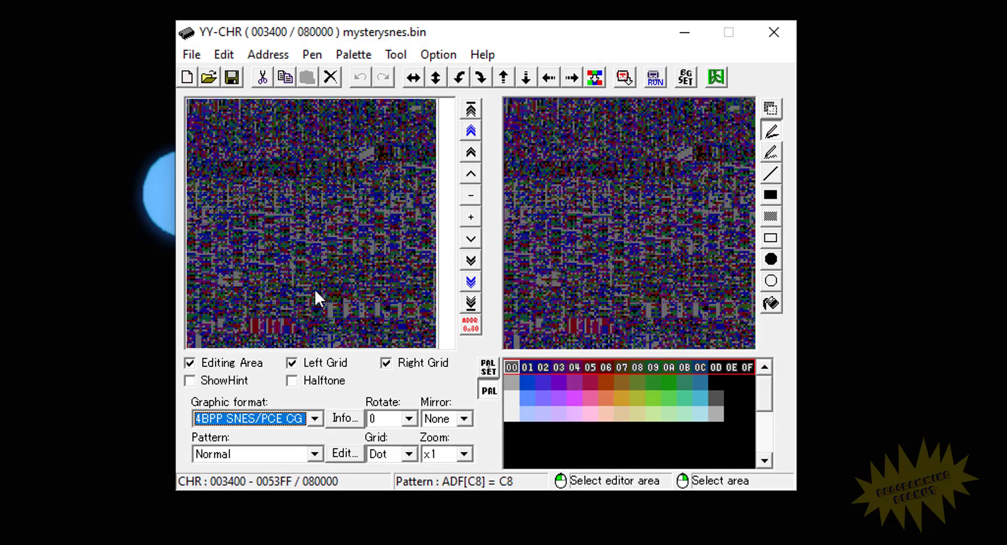
{"action": "key", "text": "Up"}
{"action": "key", "text": "Up"}
{"action": "key", "text": "Up"}
{"action": "key", "text": "Up"}
{"action": "key", "text": "Up"}
{"action": "key", "text": "Down"}
{"action": "key", "text": "Down"}
{"action": "key", "text": "Down"}
{"action": "key", "text": "Down"}
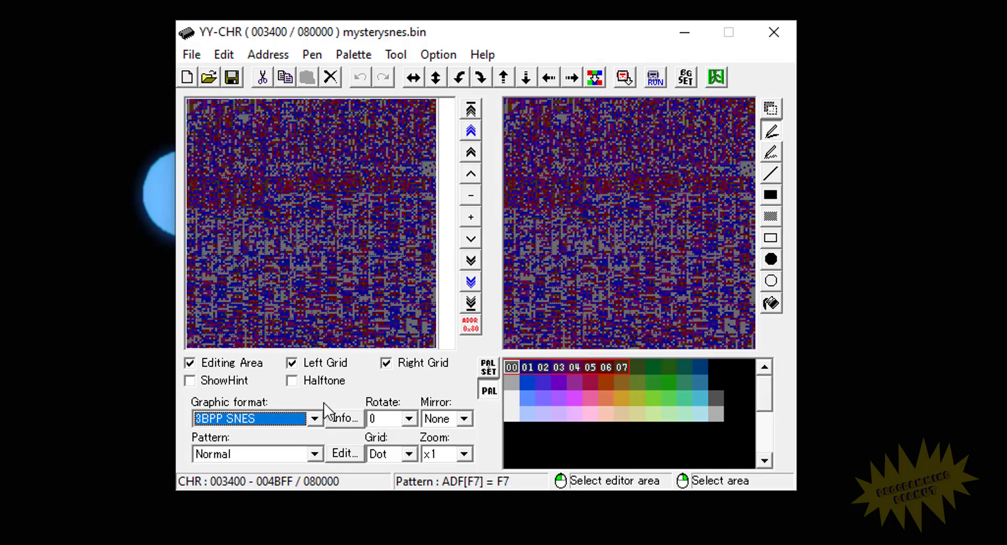
{"action": "left_click", "coordinate": [315, 419]}
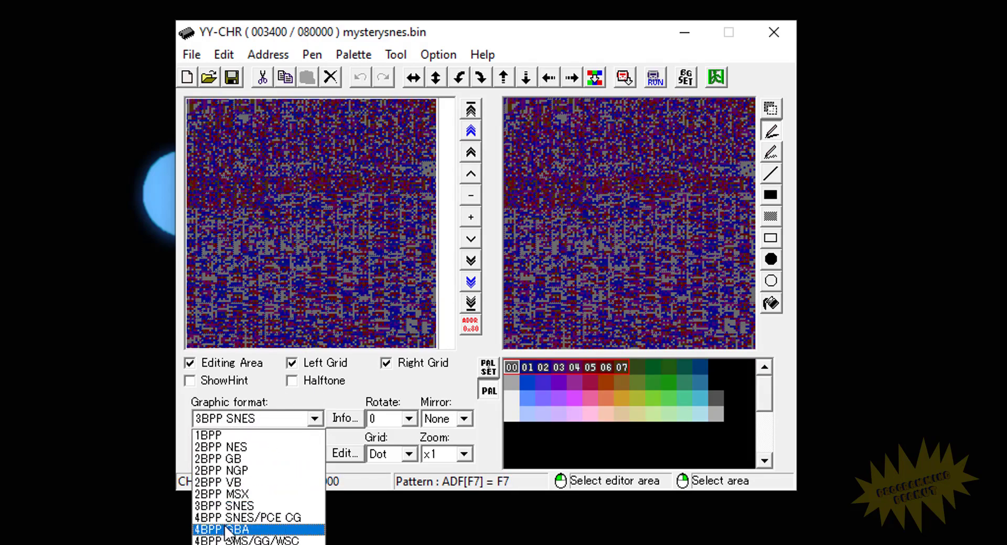
{"action": "left_click", "coordinate": [234, 518]}
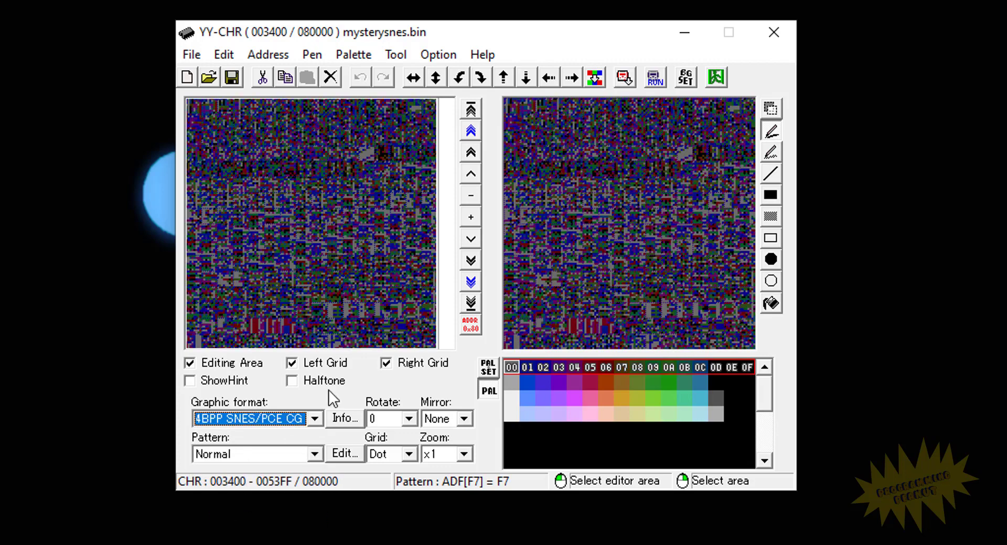
{"action": "left_click", "coordinate": [383, 233]}
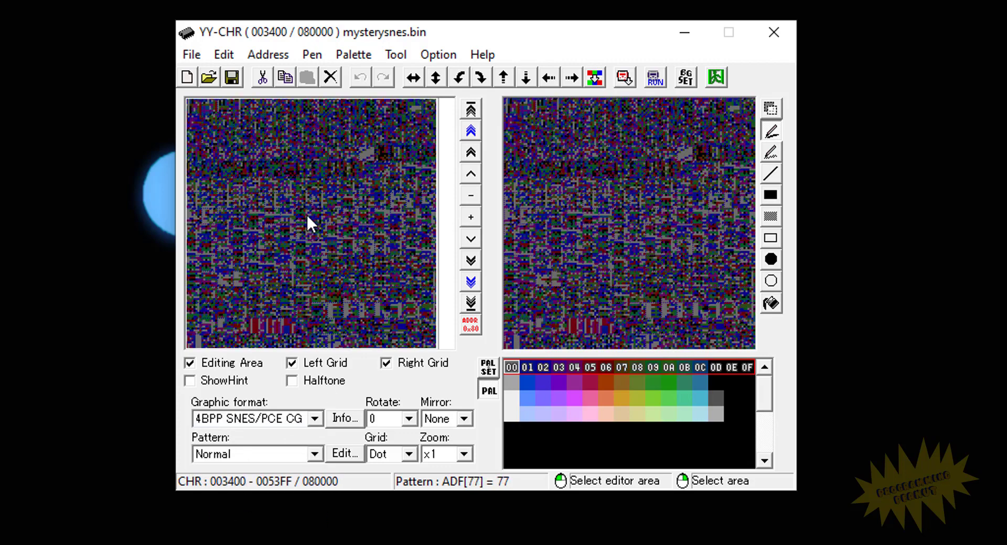
Step: Browse the 4BPP tiles to find title graphics like LEVEL SELECT, BLASTRIS A and MOLE PATROL
{"action": "scroll", "coordinate": [303, 206], "scroll_direction": "up", "scroll_amount": 8}
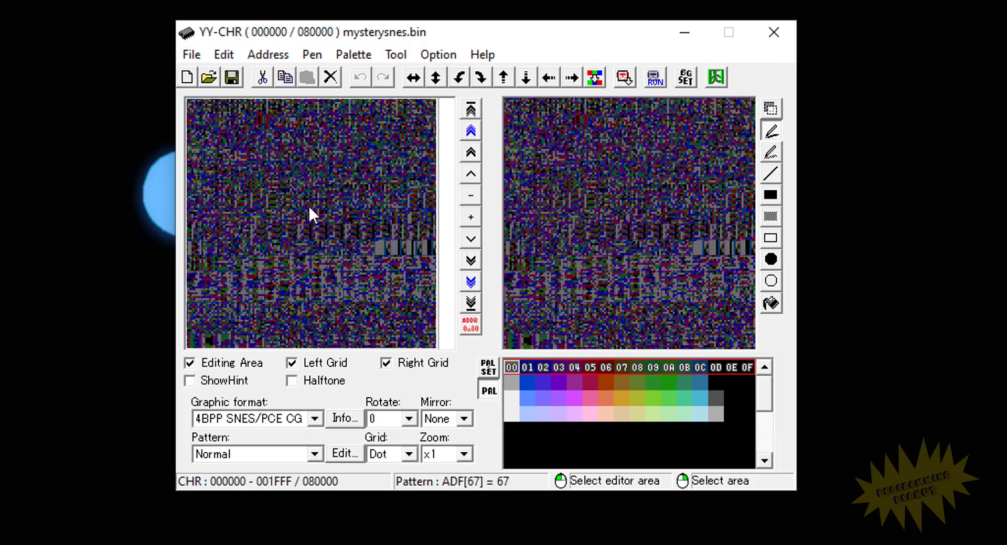
{"action": "scroll", "coordinate": [309, 205], "scroll_direction": "down", "scroll_amount": 10}
{"action": "scroll", "coordinate": [308, 207], "scroll_direction": "down", "scroll_amount": 2}
{"action": "scroll", "coordinate": [309, 209], "scroll_direction": "up", "scroll_amount": 3}
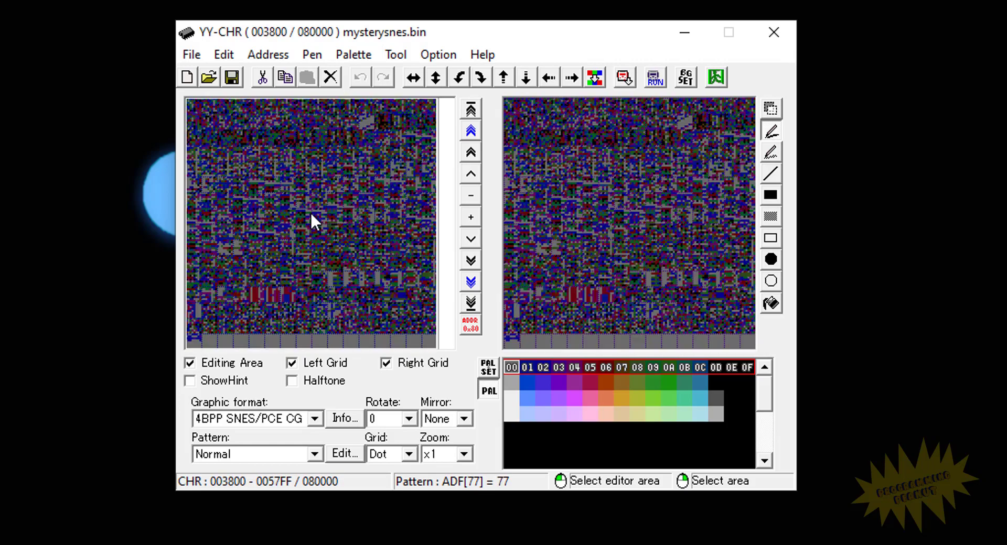
{"action": "scroll", "coordinate": [310, 204], "scroll_direction": "up", "scroll_amount": 1}
{"action": "scroll", "coordinate": [312, 207], "scroll_direction": "down", "scroll_amount": 4}
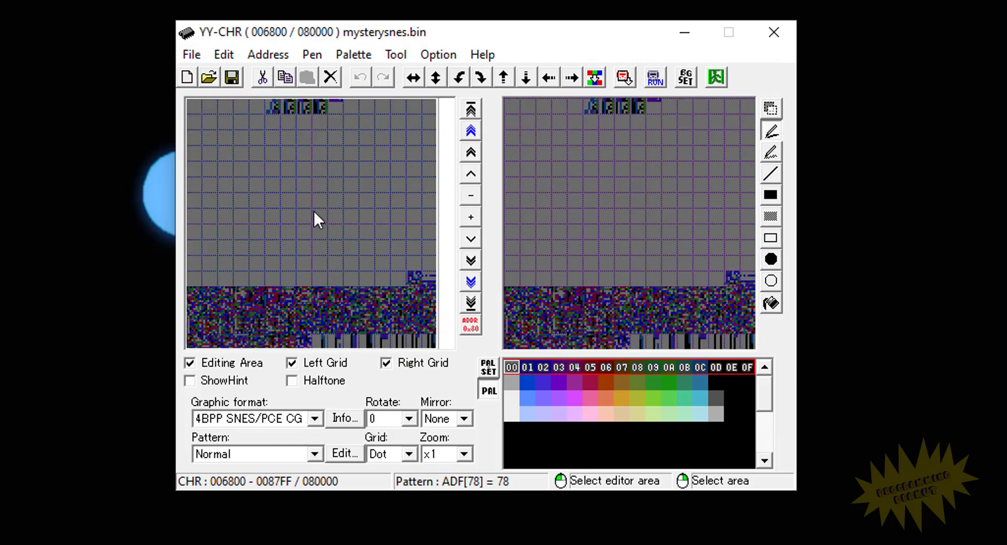
{"action": "scroll", "coordinate": [315, 210], "scroll_direction": "down", "scroll_amount": 2}
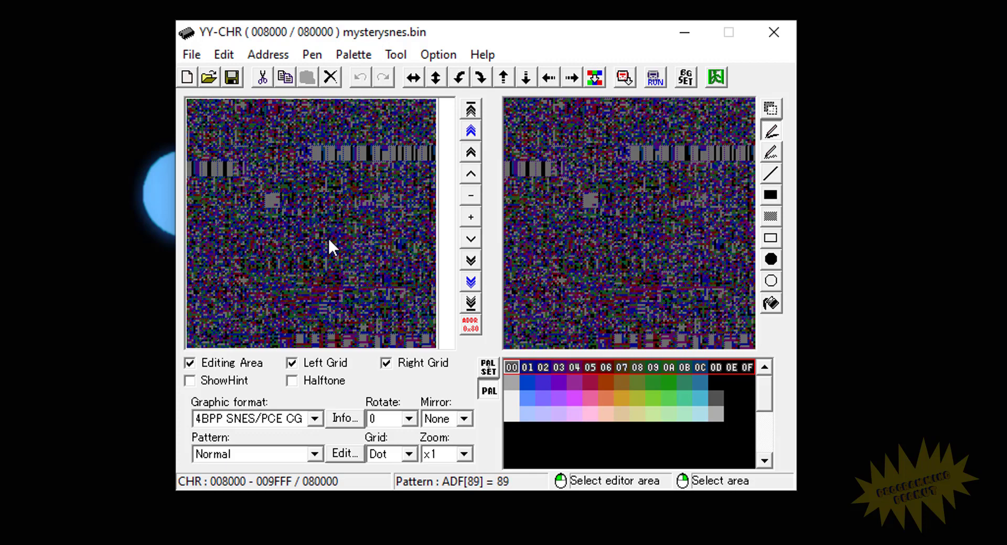
{"action": "scroll", "coordinate": [326, 234], "scroll_direction": "down", "scroll_amount": 10}
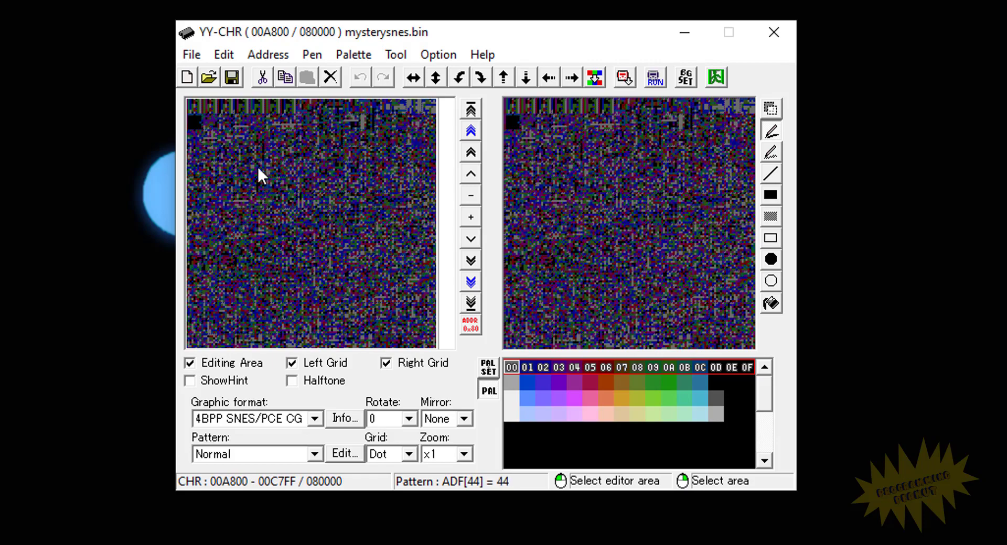
{"action": "scroll", "coordinate": [369, 202], "scroll_direction": "down", "scroll_amount": 2}
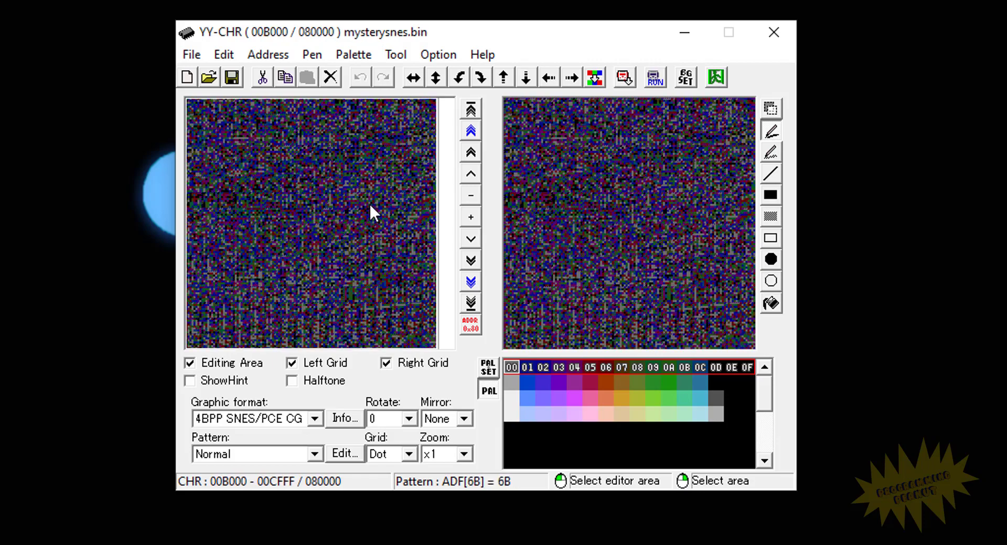
{"action": "scroll", "coordinate": [292, 240], "scroll_direction": "down", "scroll_amount": 16}
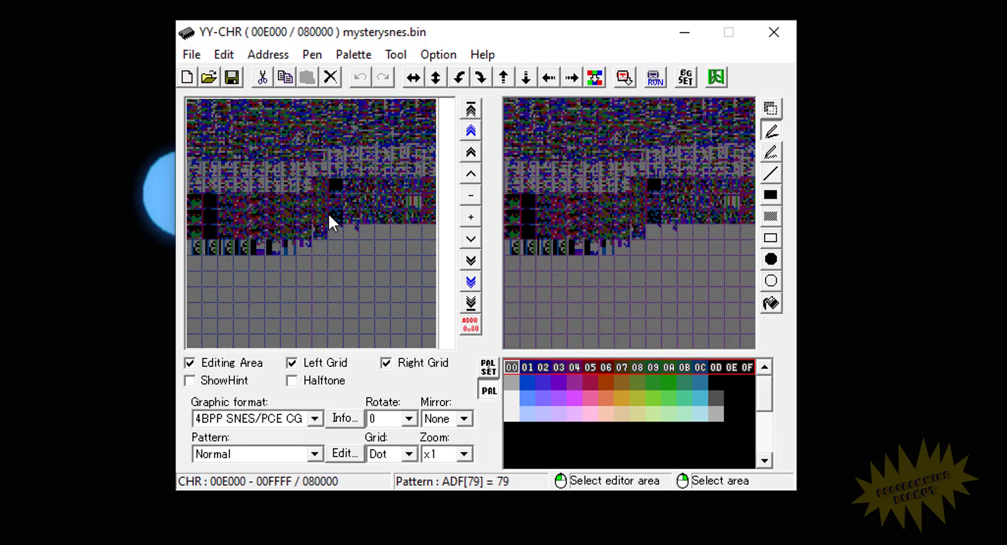
{"action": "scroll", "coordinate": [322, 215], "scroll_direction": "down", "scroll_amount": 3}
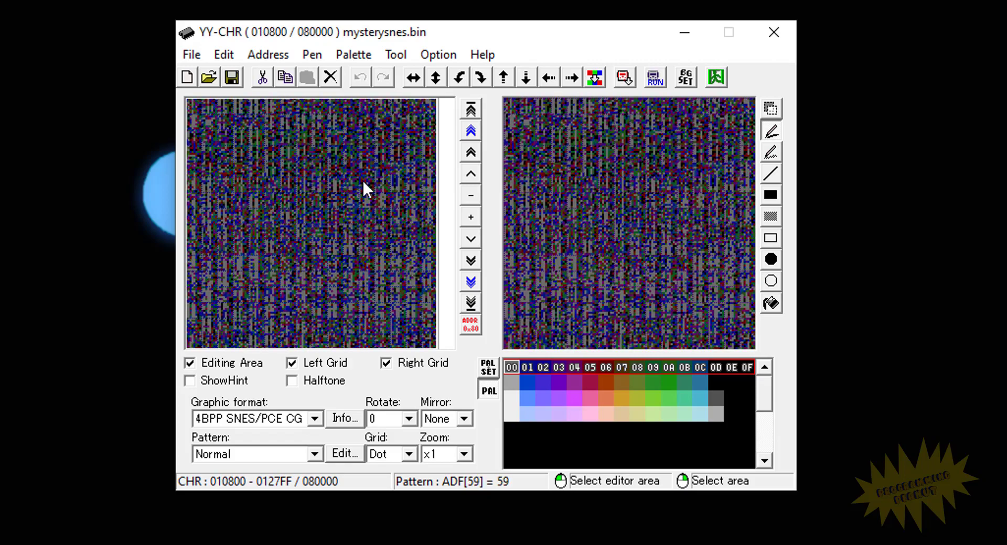
{"action": "scroll", "coordinate": [335, 198], "scroll_direction": "down", "scroll_amount": 8}
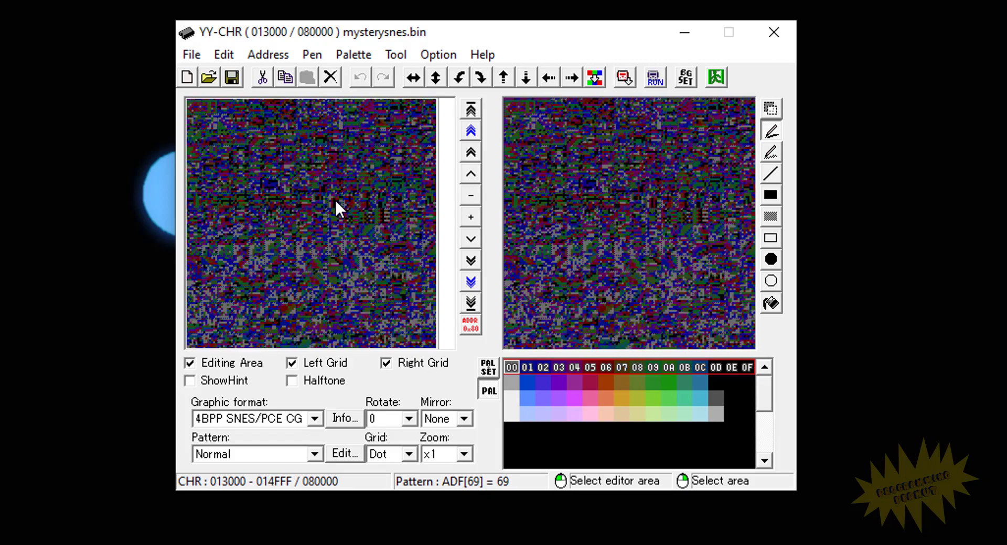
{"action": "scroll", "coordinate": [346, 209], "scroll_direction": "down", "scroll_amount": 17}
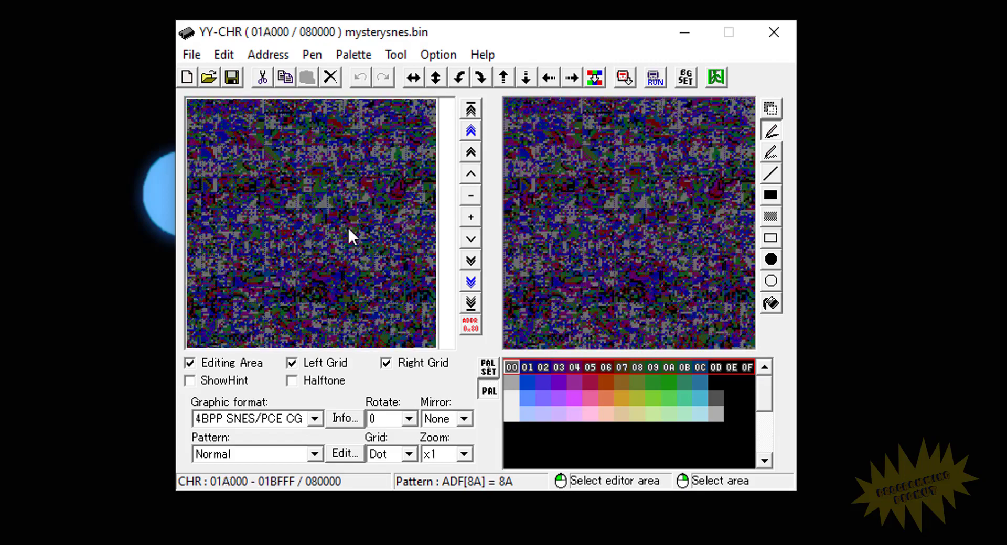
{"action": "scroll", "coordinate": [345, 236], "scroll_direction": "down", "scroll_amount": 14}
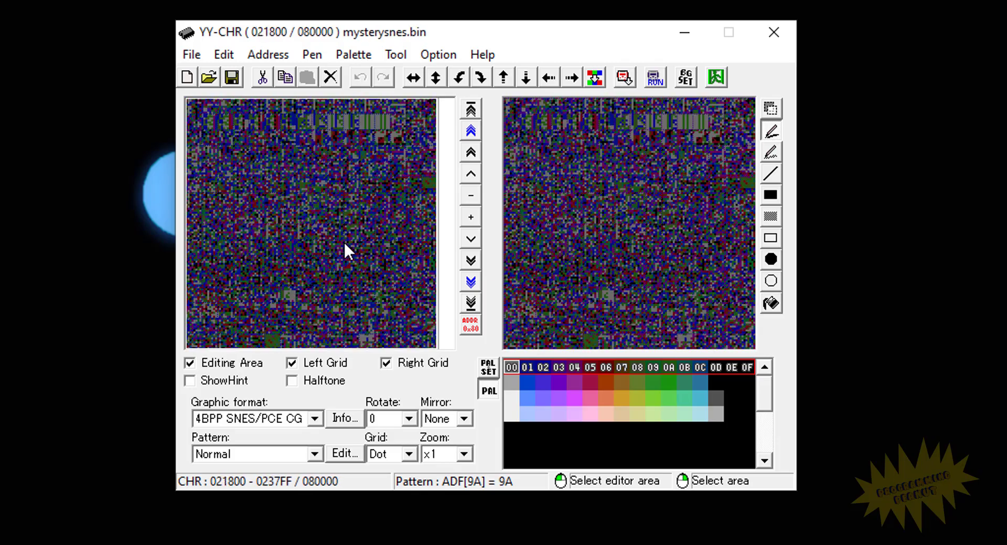
{"action": "scroll", "coordinate": [344, 242], "scroll_direction": "down", "scroll_amount": 20}
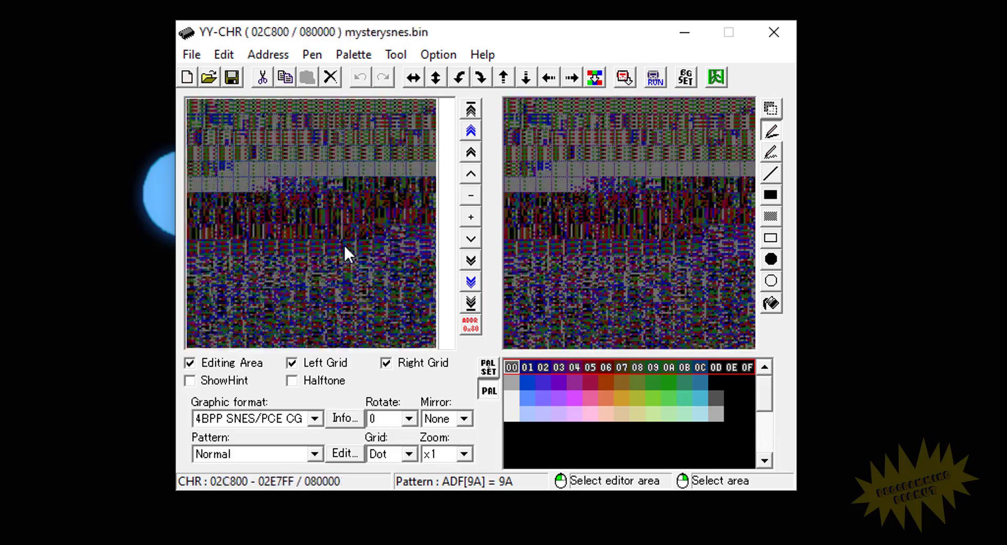
{"action": "scroll", "coordinate": [344, 244], "scroll_direction": "down", "scroll_amount": 2}
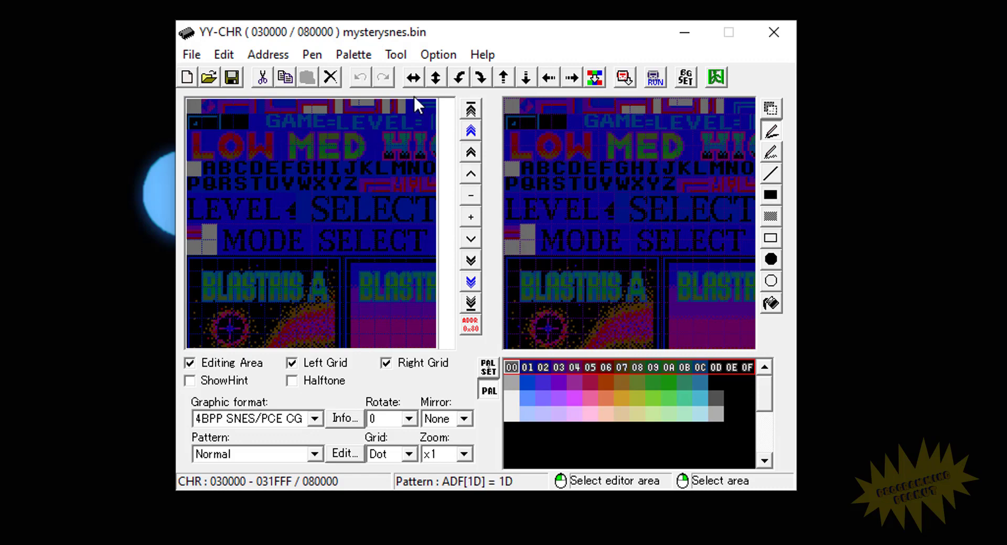
{"action": "scroll", "coordinate": [336, 199], "scroll_direction": "up", "scroll_amount": 1}
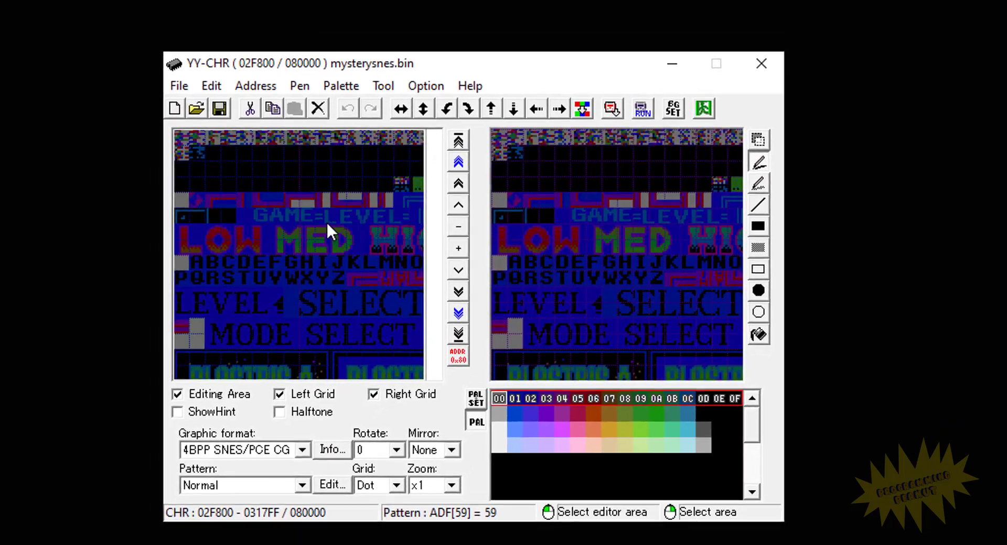
{"action": "scroll", "coordinate": [309, 199], "scroll_direction": "down", "scroll_amount": 1}
{"action": "scroll", "coordinate": [329, 253], "scroll_direction": "down", "scroll_amount": 5}
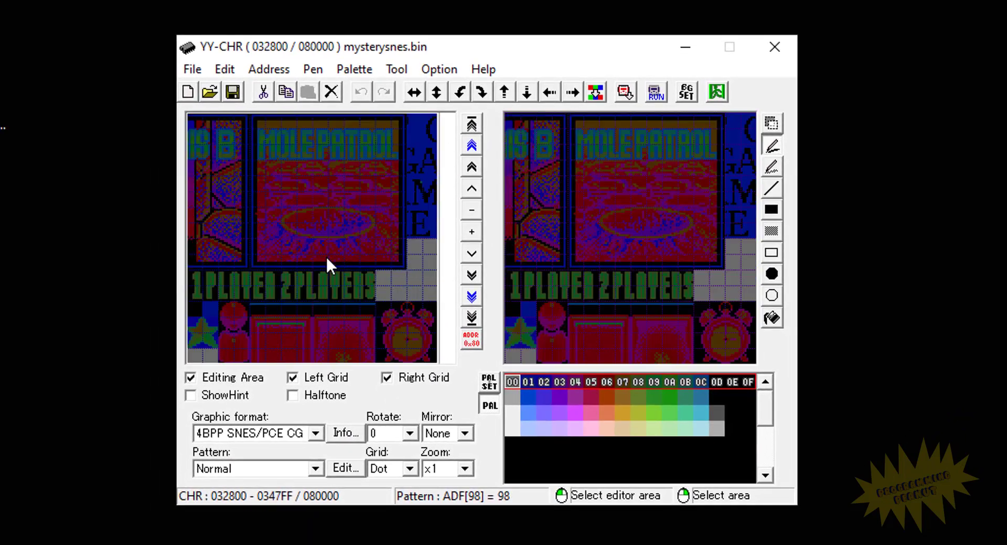
{"action": "scroll", "coordinate": [324, 263], "scroll_direction": "down", "scroll_amount": 1}
{"action": "scroll", "coordinate": [325, 263], "scroll_direction": "up", "scroll_amount": 3}
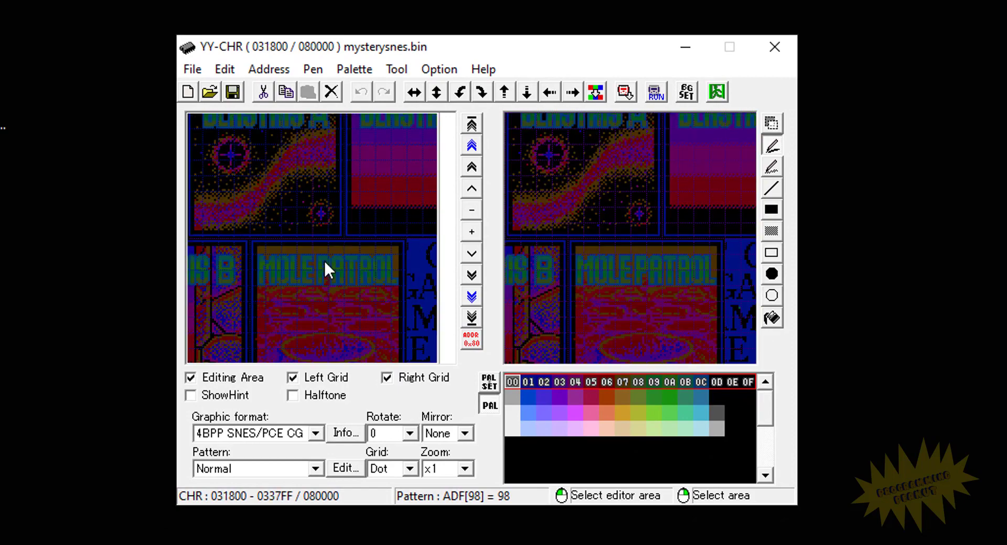
{"action": "scroll", "coordinate": [272, 290], "scroll_direction": "up", "scroll_amount": 2}
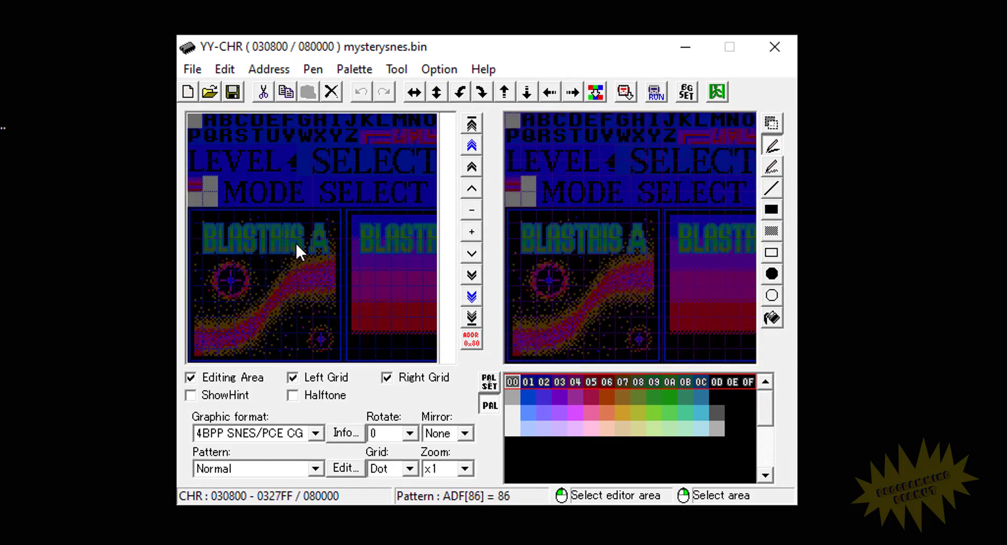
{"action": "scroll", "coordinate": [300, 262], "scroll_direction": "up", "scroll_amount": 1}
{"action": "scroll", "coordinate": [300, 269], "scroll_direction": "up", "scroll_amount": 1}
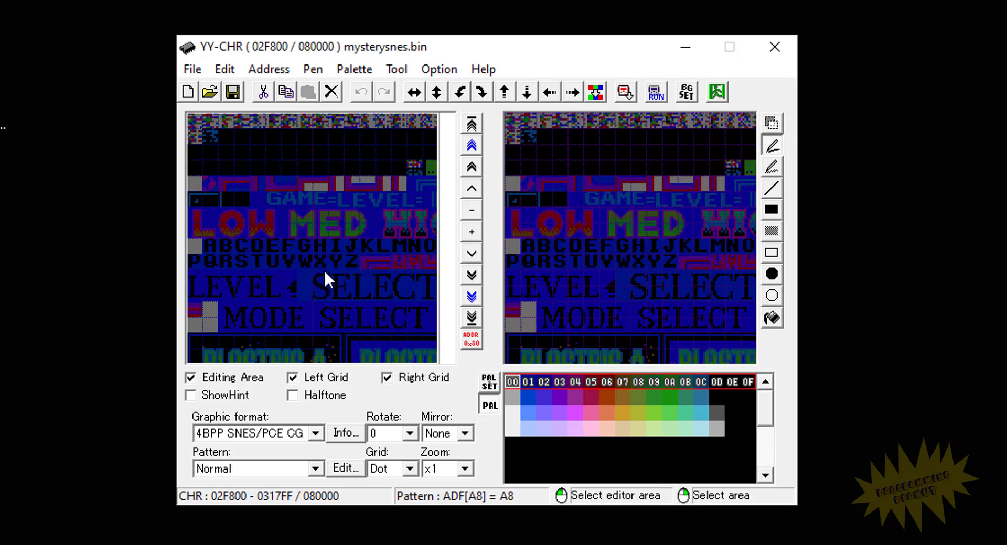
{"action": "scroll", "coordinate": [321, 270], "scroll_direction": "down", "scroll_amount": 2}
{"action": "scroll", "coordinate": [321, 269], "scroll_direction": "up", "scroll_amount": 2}
{"action": "scroll", "coordinate": [322, 265], "scroll_direction": "down", "scroll_amount": 2}
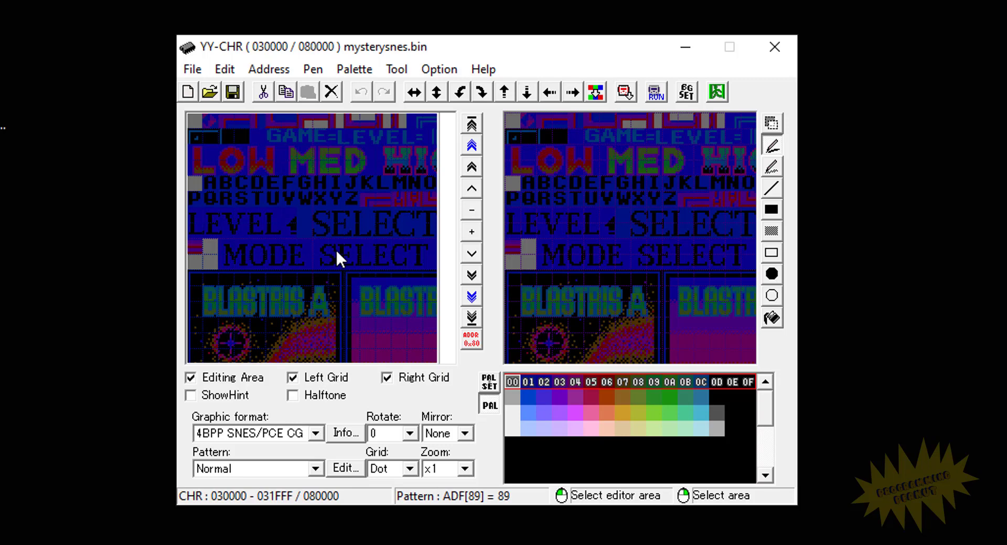
{"action": "scroll", "coordinate": [338, 247], "scroll_direction": "down", "scroll_amount": 4}
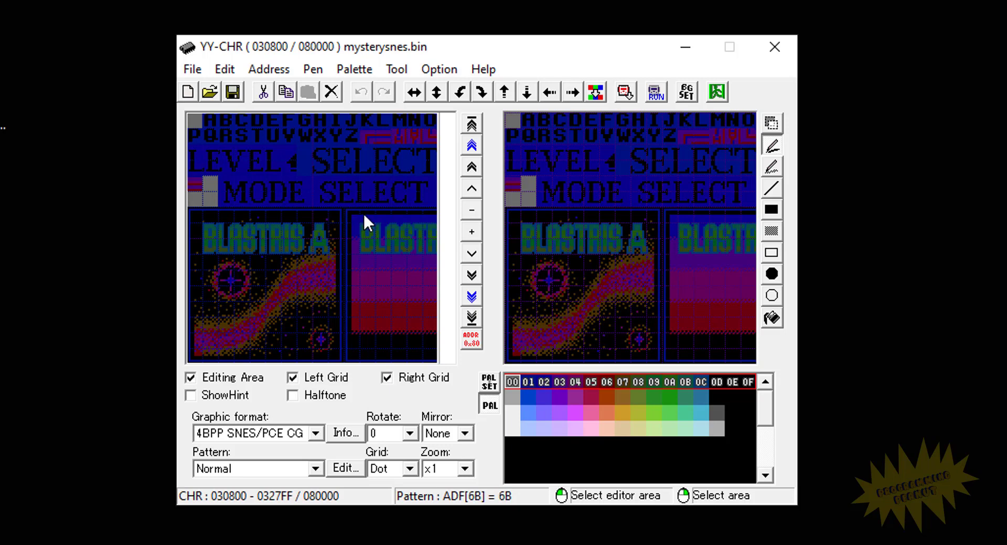
{"action": "scroll", "coordinate": [359, 214], "scroll_direction": "up", "scroll_amount": 4}
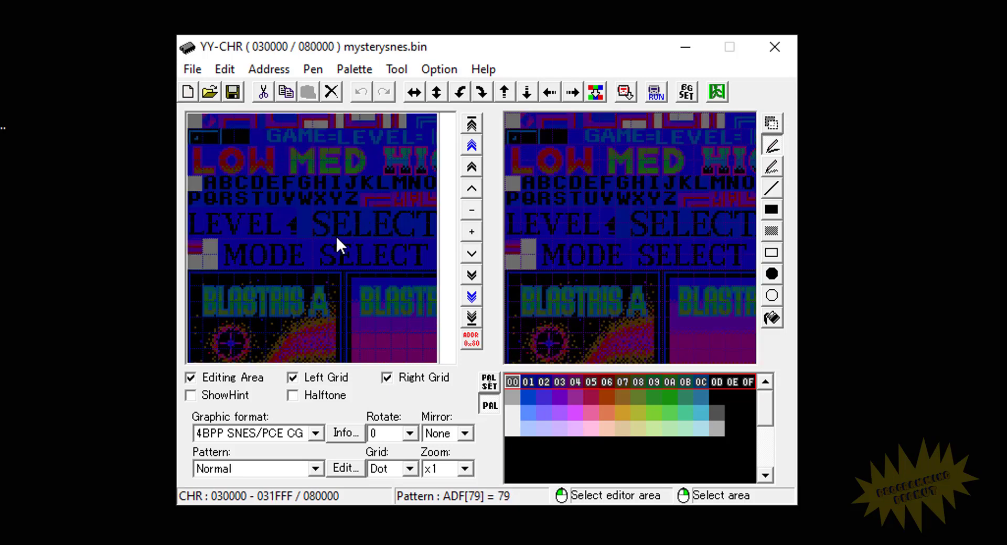
{"action": "scroll", "coordinate": [344, 234], "scroll_direction": "down", "scroll_amount": 3}
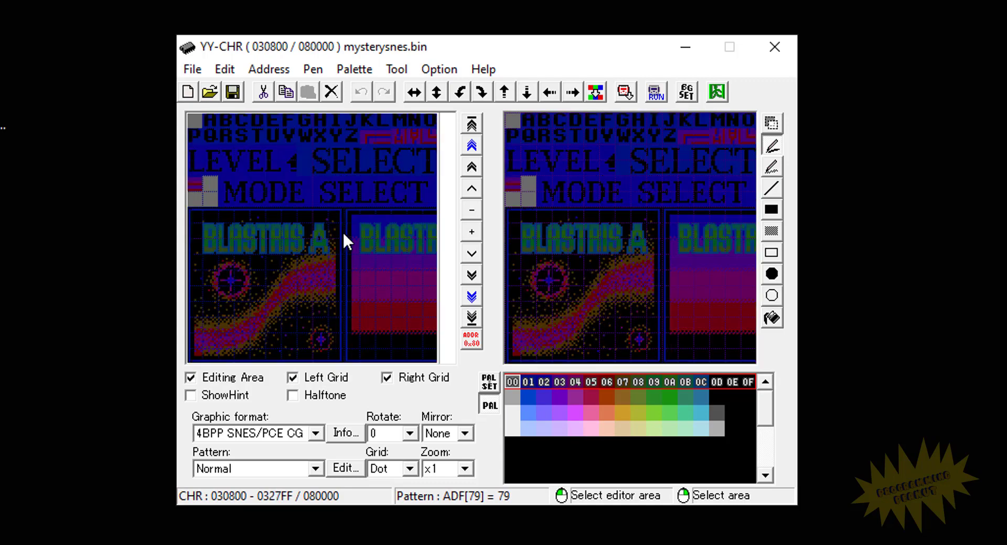
{"action": "scroll", "coordinate": [346, 235], "scroll_direction": "down", "scroll_amount": 5}
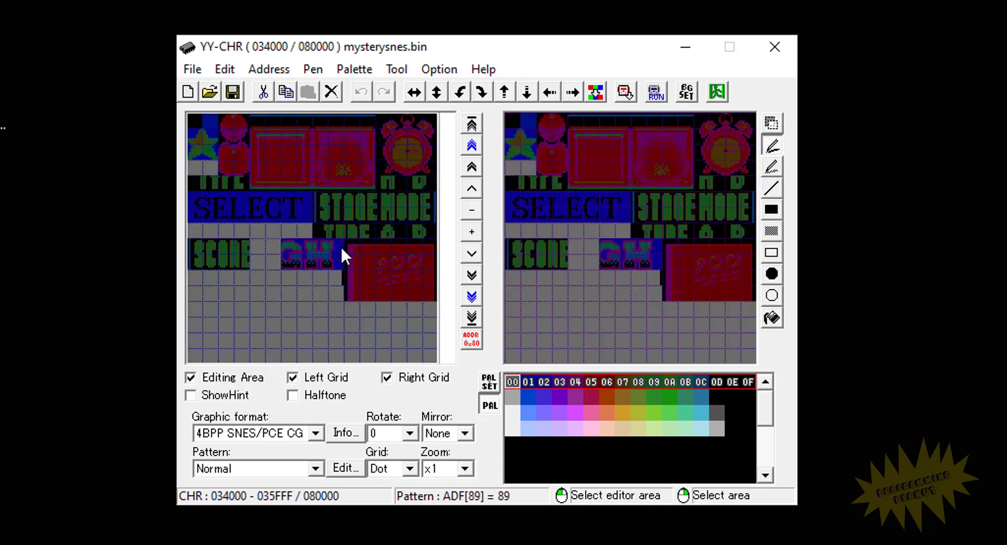
{"action": "scroll", "coordinate": [341, 245], "scroll_direction": "down", "scroll_amount": 1}
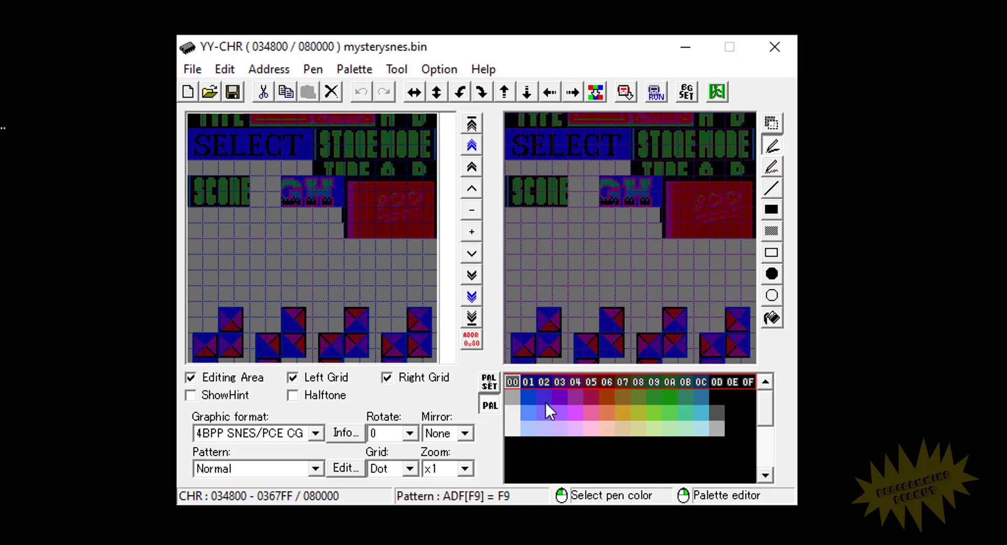
Step: Apply the PAL SET palette to recolour the tiles, its row beginning 0F 17 28
{"action": "left_click", "coordinate": [493, 385]}
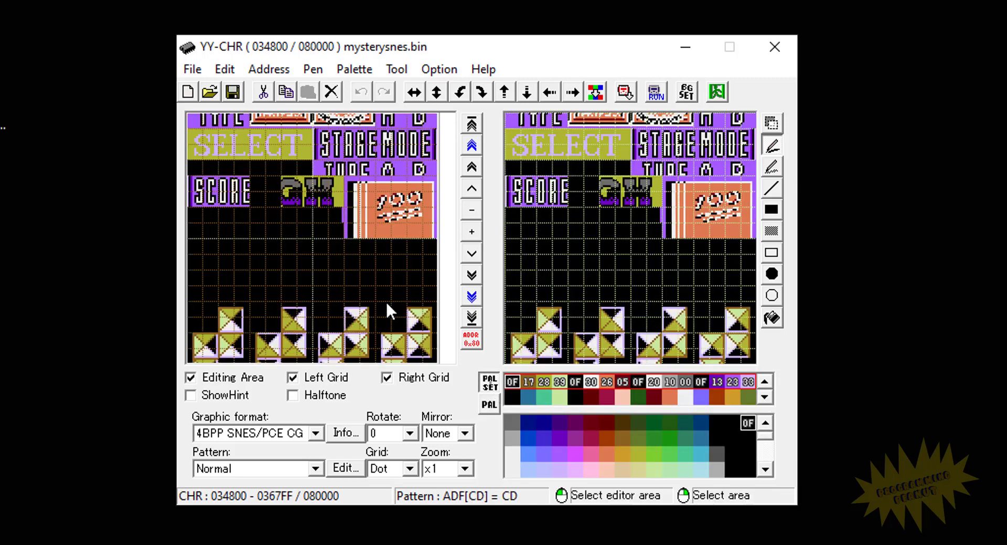
{"action": "scroll", "coordinate": [348, 296], "scroll_direction": "down", "scroll_amount": 2}
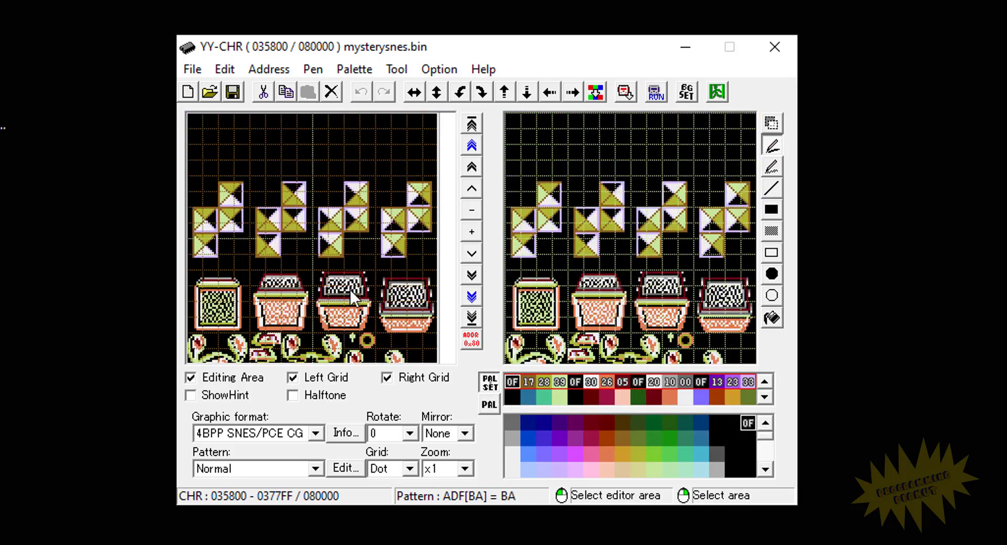
{"action": "scroll", "coordinate": [351, 290], "scroll_direction": "down", "scroll_amount": 2}
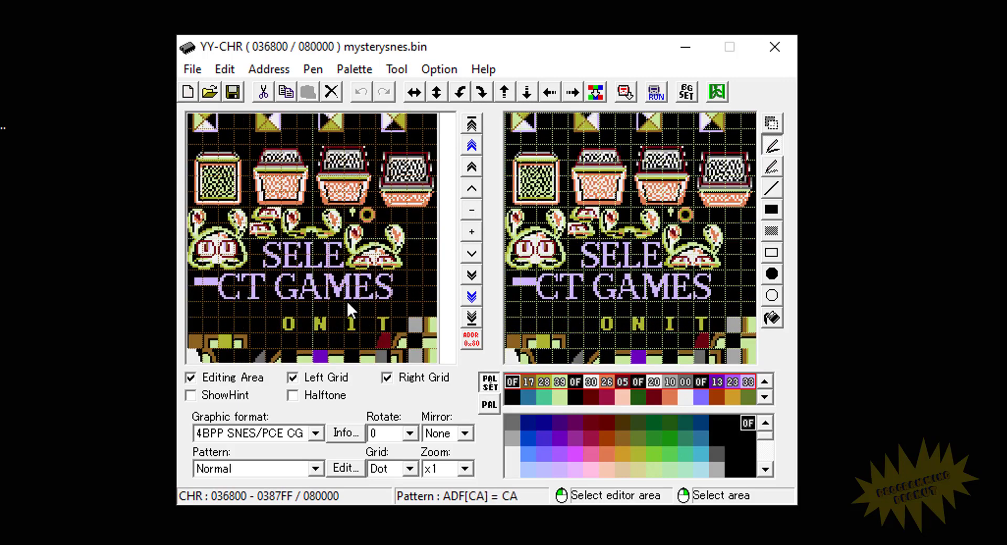
{"action": "scroll", "coordinate": [349, 291], "scroll_direction": "down", "scroll_amount": 4}
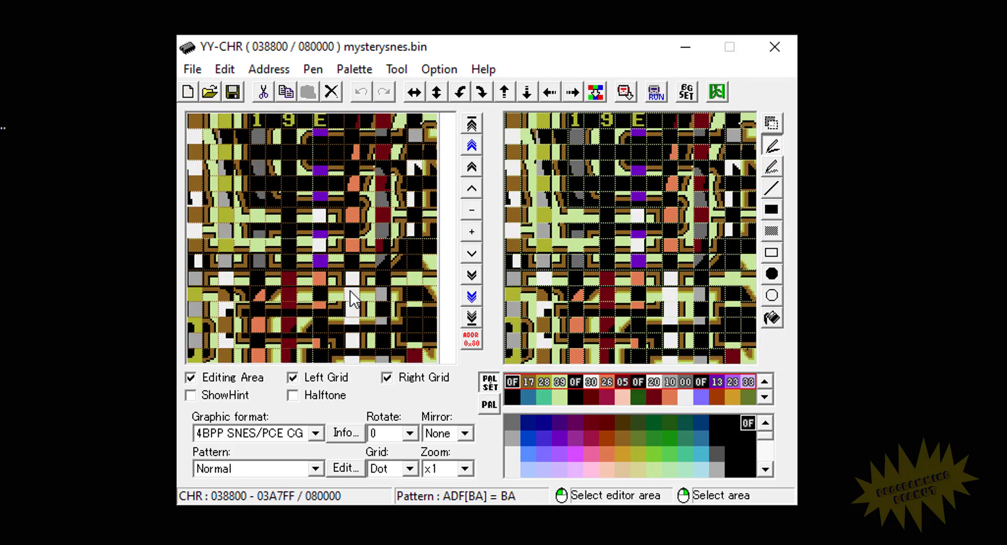
{"action": "scroll", "coordinate": [351, 290], "scroll_direction": "up", "scroll_amount": 5}
{"action": "scroll", "coordinate": [350, 285], "scroll_direction": "down", "scroll_amount": 1}
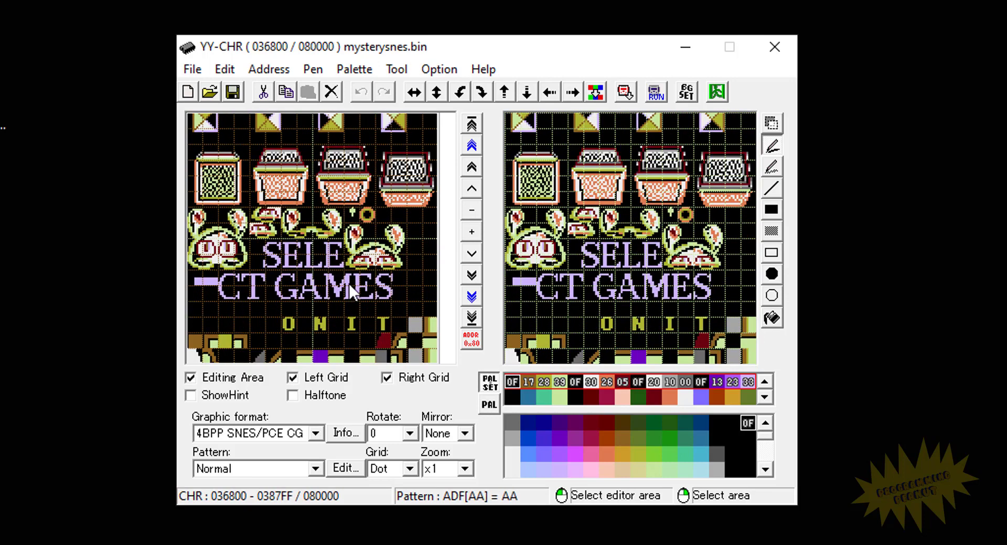
{"action": "scroll", "coordinate": [348, 286], "scroll_direction": "up", "scroll_amount": 1}
Step: Browse the recoloured tiles to offset 039800 with its patterned background tiles
{"action": "scroll", "coordinate": [346, 286], "scroll_direction": "up", "scroll_amount": 2}
{"action": "scroll", "coordinate": [346, 286], "scroll_direction": "down", "scroll_amount": 1}
{"action": "scroll", "coordinate": [346, 284], "scroll_direction": "down", "scroll_amount": 2}
{"action": "scroll", "coordinate": [277, 289], "scroll_direction": "up", "scroll_amount": 1}
{"action": "scroll", "coordinate": [314, 288], "scroll_direction": "down", "scroll_amount": 1}
{"action": "scroll", "coordinate": [260, 282], "scroll_direction": "up", "scroll_amount": 2}
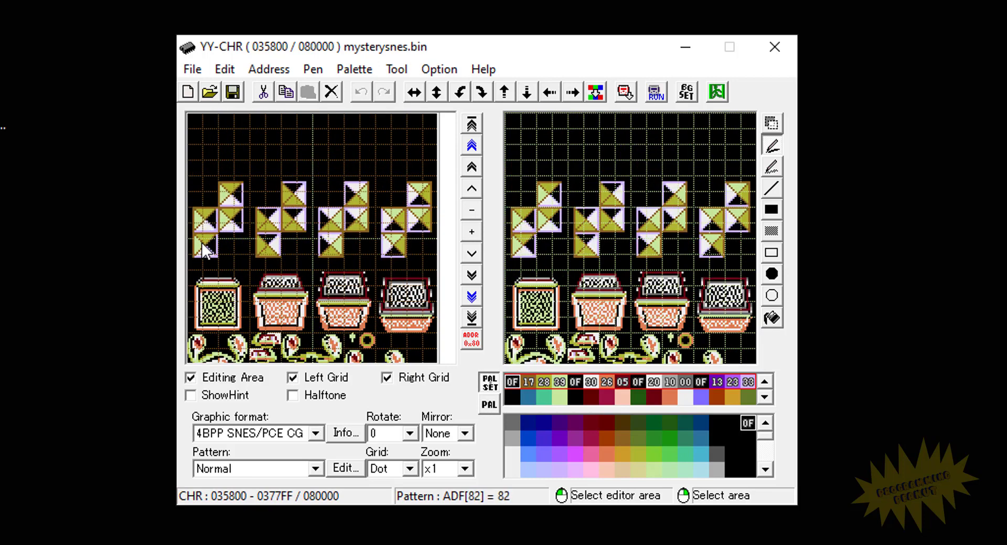
{"action": "scroll", "coordinate": [321, 227], "scroll_direction": "up", "scroll_amount": 3}
{"action": "scroll", "coordinate": [273, 236], "scroll_direction": "down", "scroll_amount": 1}
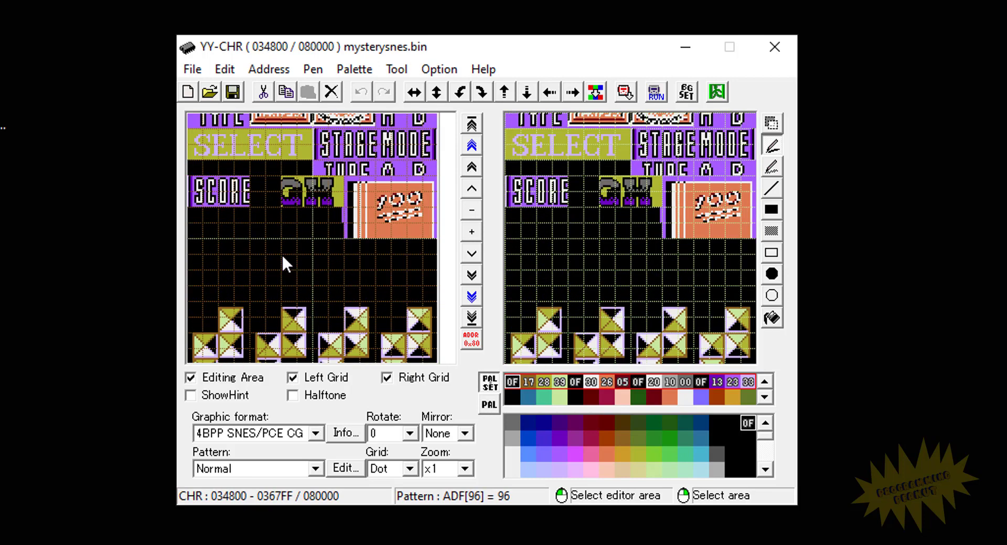
{"action": "scroll", "coordinate": [283, 274], "scroll_direction": "down", "scroll_amount": 1}
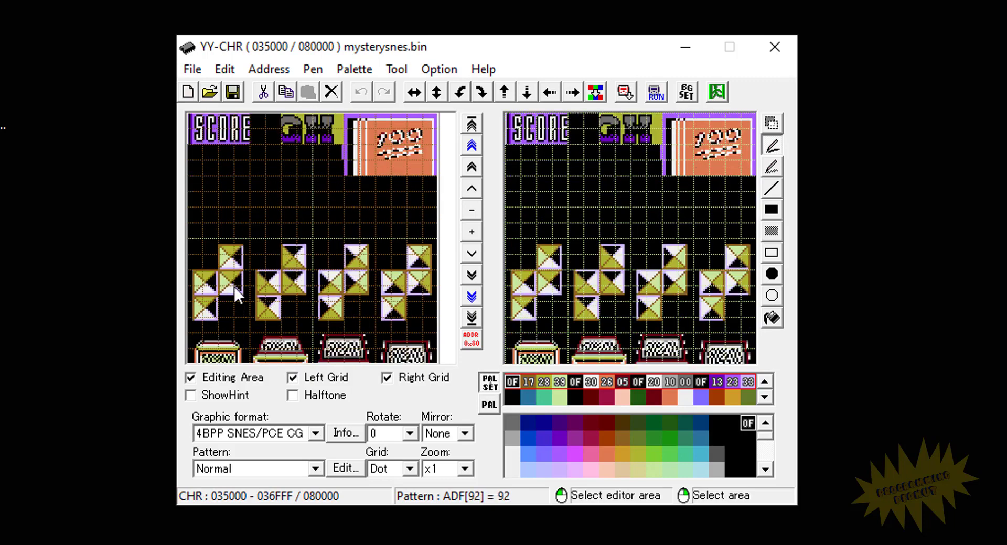
{"action": "scroll", "coordinate": [391, 281], "scroll_direction": "up", "scroll_amount": 3}
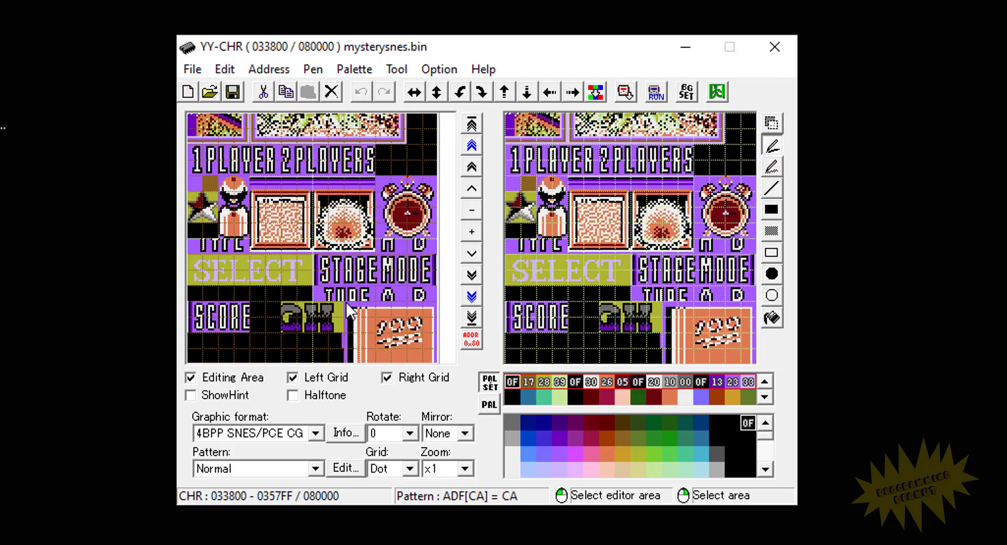
{"action": "scroll", "coordinate": [347, 304], "scroll_direction": "up", "scroll_amount": 1}
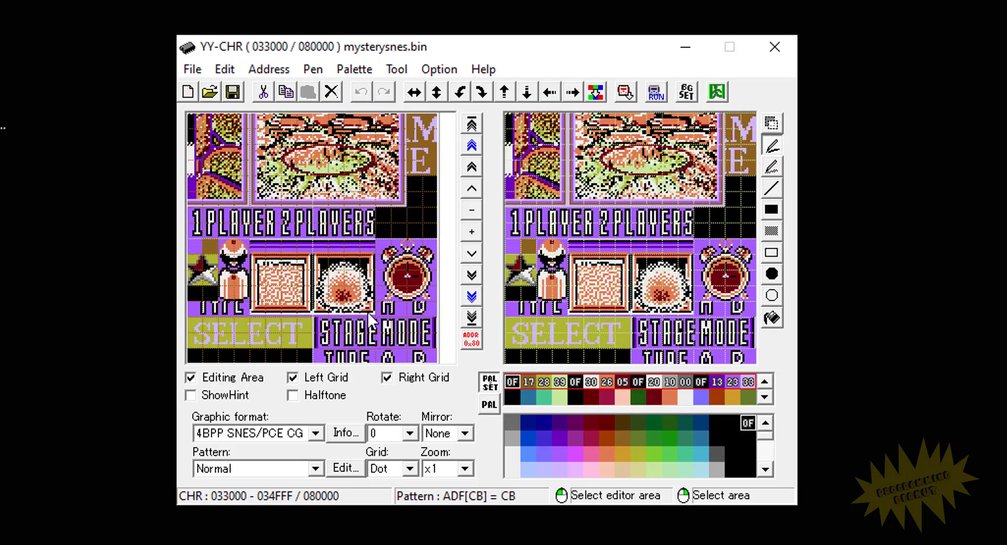
{"action": "scroll", "coordinate": [364, 299], "scroll_direction": "up", "scroll_amount": 3}
{"action": "scroll", "coordinate": [236, 256], "scroll_direction": "up", "scroll_amount": 2}
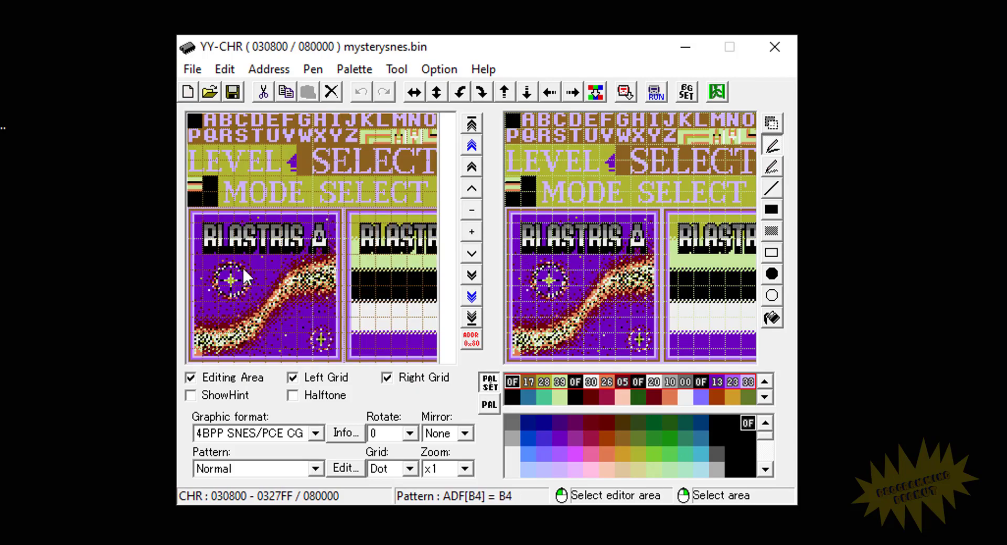
{"action": "scroll", "coordinate": [329, 259], "scroll_direction": "up", "scroll_amount": 3}
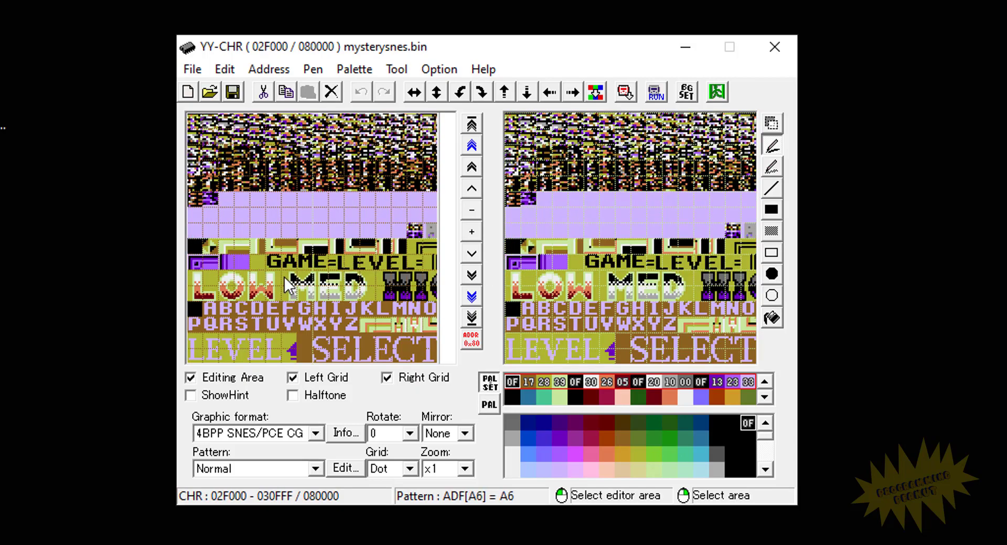
{"action": "scroll", "coordinate": [253, 219], "scroll_direction": "down", "scroll_amount": 1}
{"action": "scroll", "coordinate": [316, 277], "scroll_direction": "up", "scroll_amount": 4}
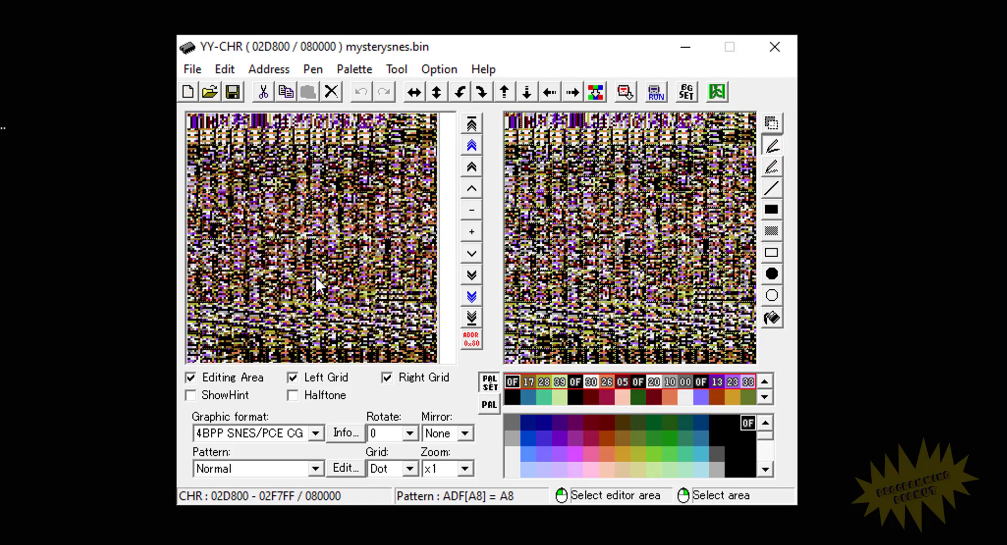
{"action": "scroll", "coordinate": [322, 256], "scroll_direction": "down", "scroll_amount": 20}
{"action": "scroll", "coordinate": [321, 255], "scroll_direction": "down", "scroll_amount": 20}
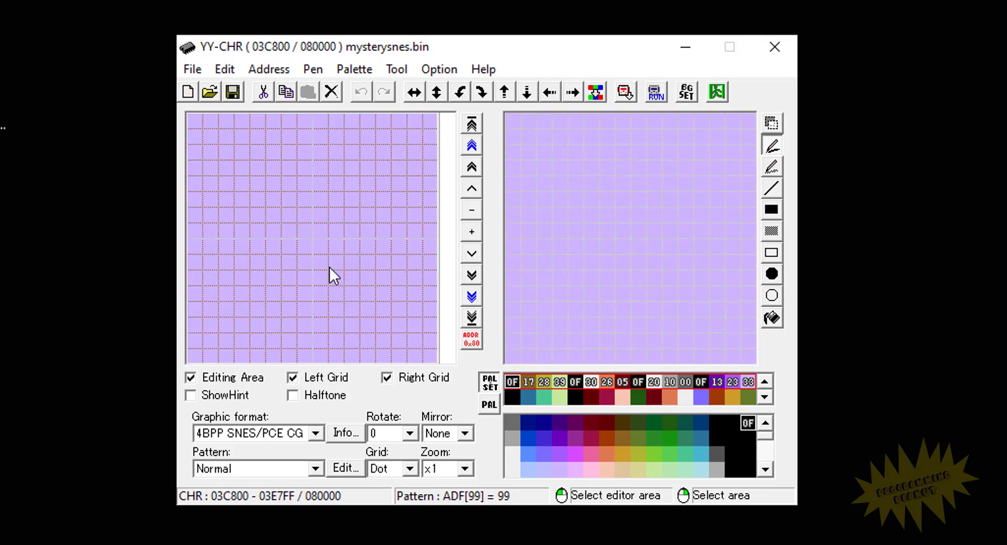
{"action": "scroll", "coordinate": [367, 268], "scroll_direction": "up", "scroll_amount": 5}
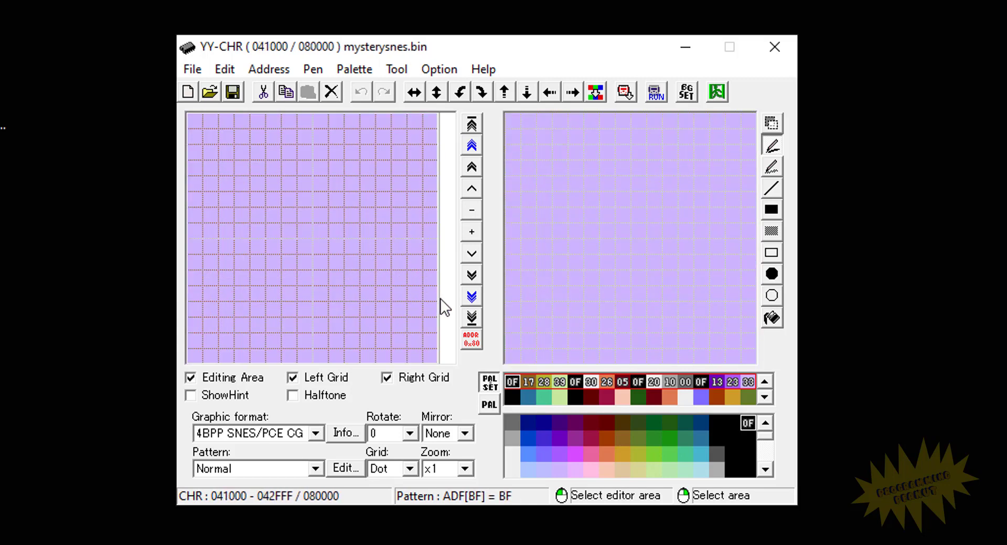
{"action": "scroll", "coordinate": [413, 291], "scroll_direction": "down", "scroll_amount": 4}
{"action": "scroll", "coordinate": [378, 293], "scroll_direction": "up", "scroll_amount": 20}
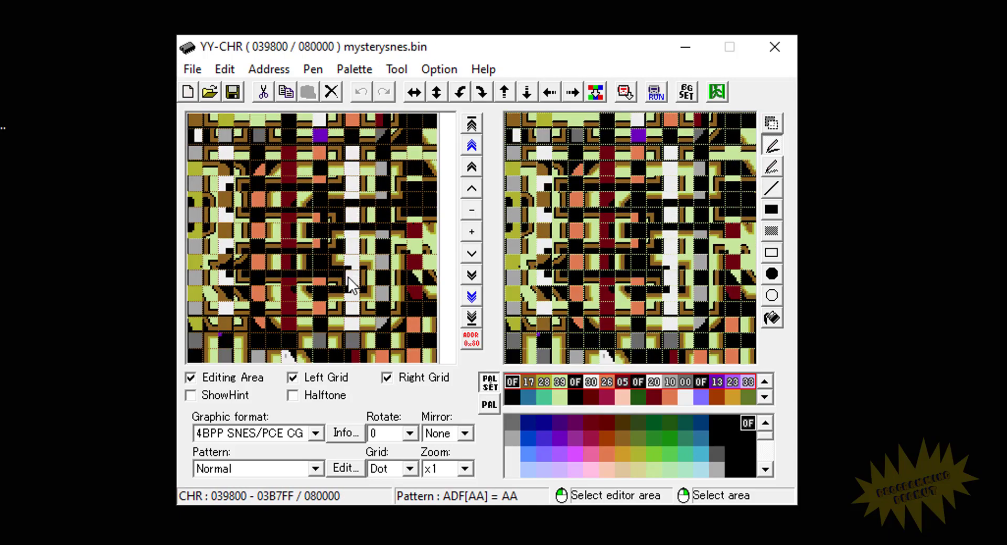
Step: Return to offset 032000 showing the MOLE PATROL title and 1 PLAYER 2 PLAYERS text
{"action": "scroll", "coordinate": [351, 269], "scroll_direction": "up", "scroll_amount": 5}
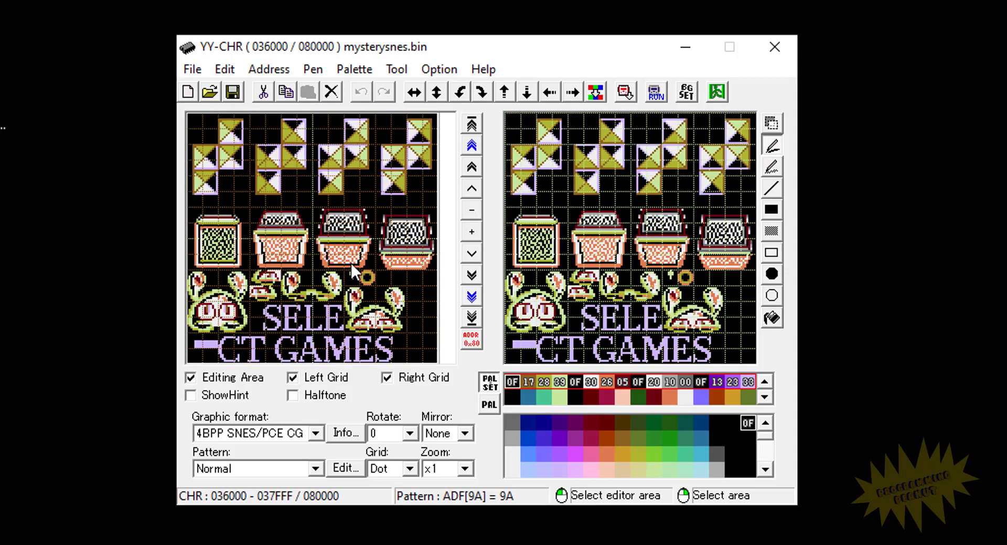
{"action": "scroll", "coordinate": [350, 263], "scroll_direction": "up", "scroll_amount": 5}
{"action": "scroll", "coordinate": [360, 254], "scroll_direction": "up", "scroll_amount": 3}
{"action": "scroll", "coordinate": [351, 266], "scroll_direction": "up", "scroll_amount": 3}
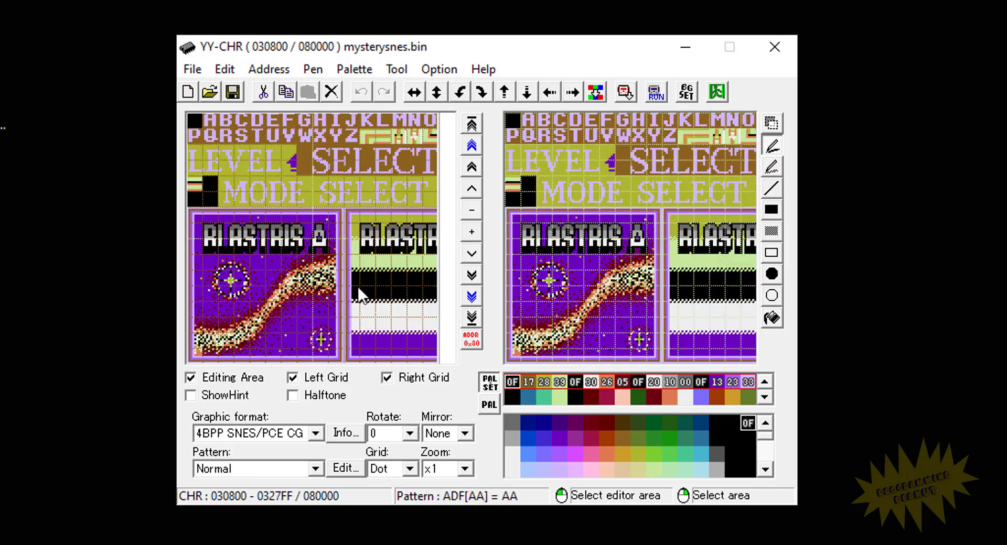
{"action": "scroll", "coordinate": [359, 291], "scroll_direction": "up", "scroll_amount": 3}
{"action": "scroll", "coordinate": [357, 279], "scroll_direction": "down", "scroll_amount": 2}
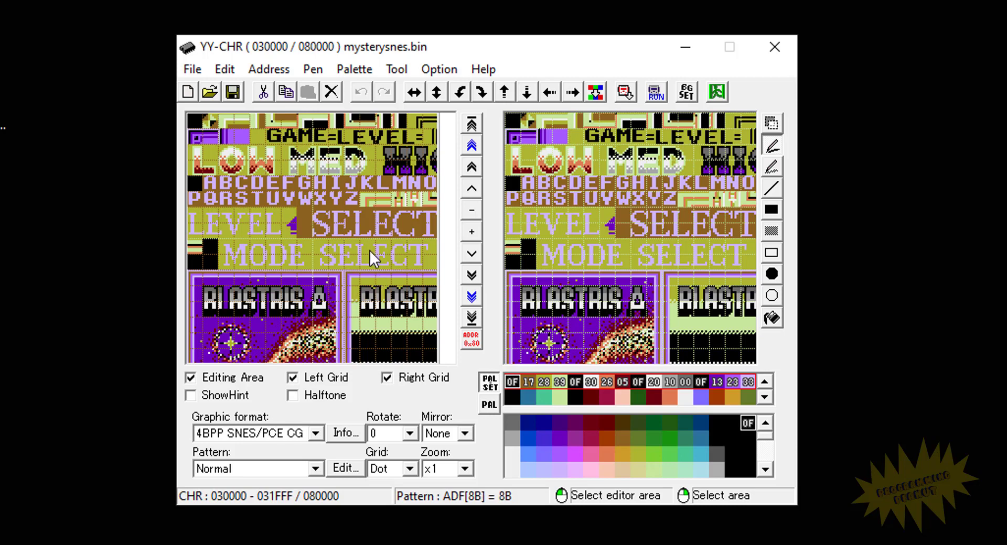
{"action": "scroll", "coordinate": [329, 260], "scroll_direction": "down", "scroll_amount": 2}
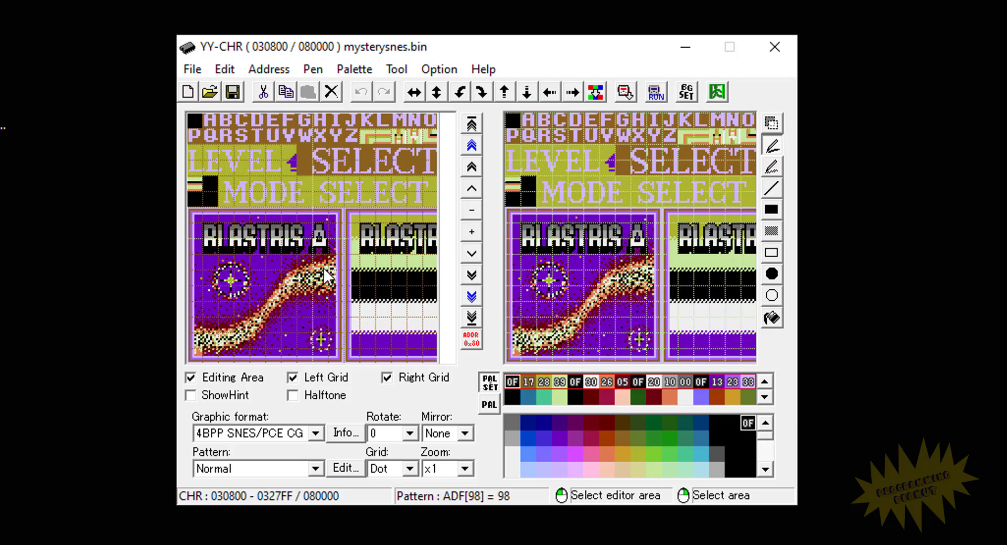
{"action": "scroll", "coordinate": [327, 274], "scroll_direction": "up", "scroll_amount": 6}
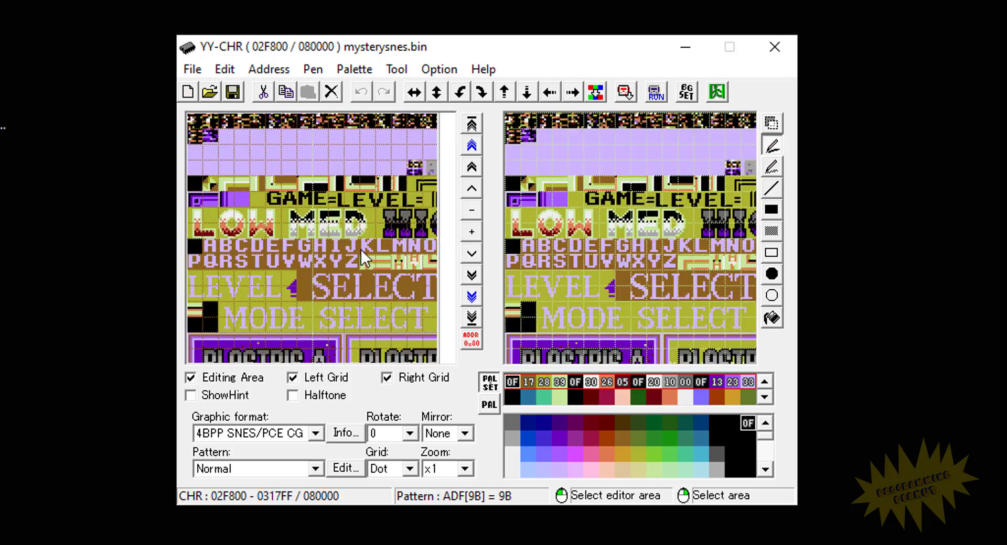
{"action": "scroll", "coordinate": [244, 214], "scroll_direction": "down", "scroll_amount": 2}
{"action": "scroll", "coordinate": [239, 215], "scroll_direction": "down", "scroll_amount": 10}
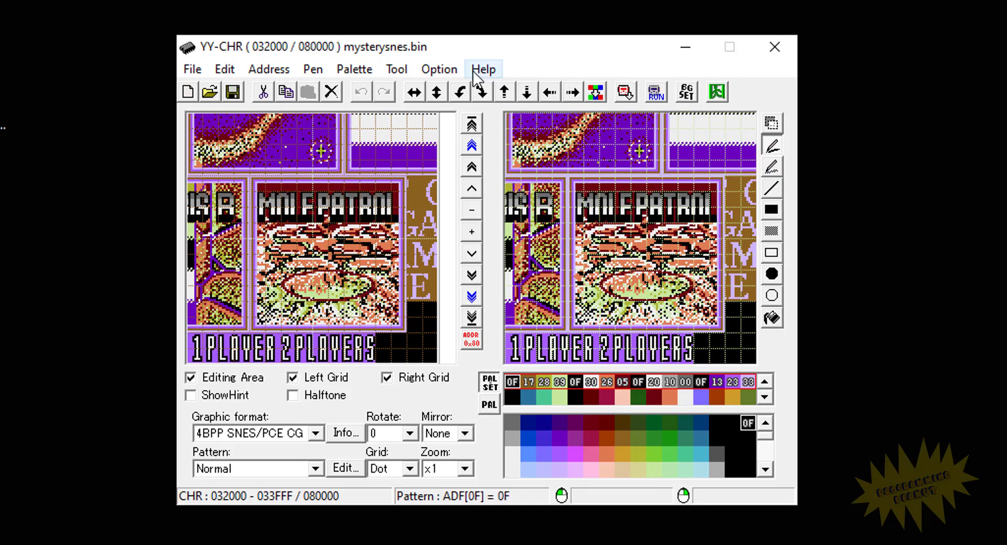
Step: Nudge the YY-CHR window up-right and back left while keeping offset 032000 in view
{"action": "left_click_drag", "start_coordinate": [515, 50], "coordinate": [553, 39]}
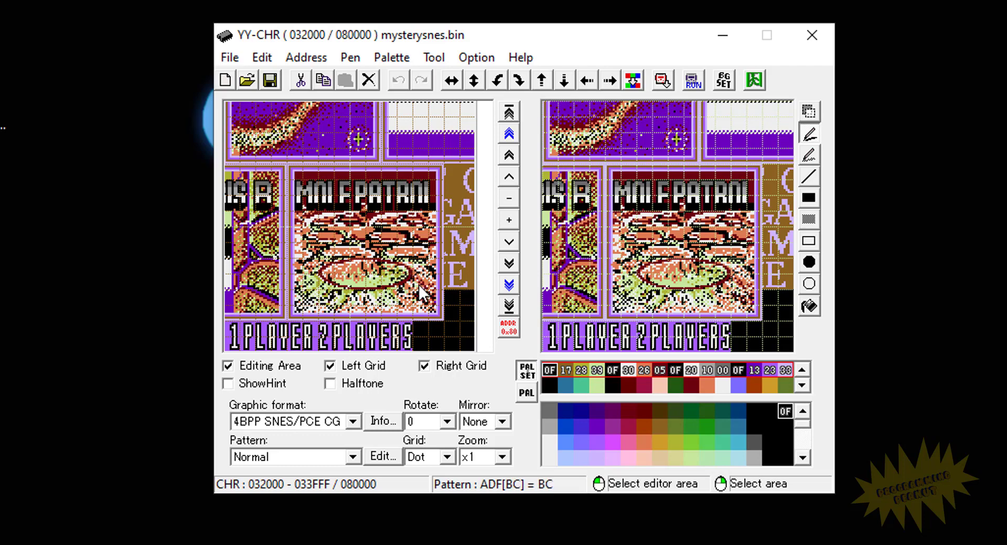
{"action": "scroll", "coordinate": [417, 290], "scroll_direction": "down", "scroll_amount": 2}
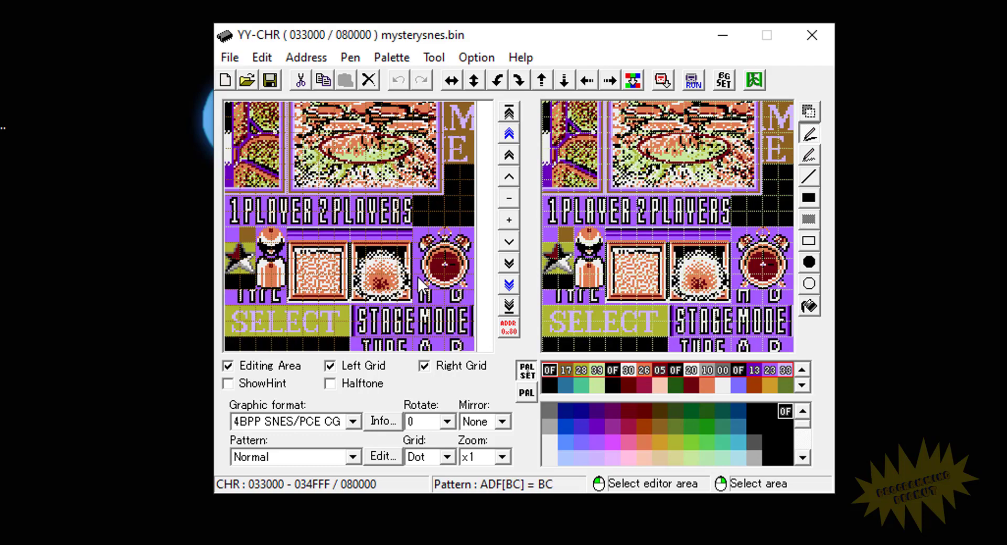
{"action": "scroll", "coordinate": [418, 291], "scroll_direction": "up", "scroll_amount": 1}
{"action": "scroll", "coordinate": [419, 289], "scroll_direction": "down", "scroll_amount": 1}
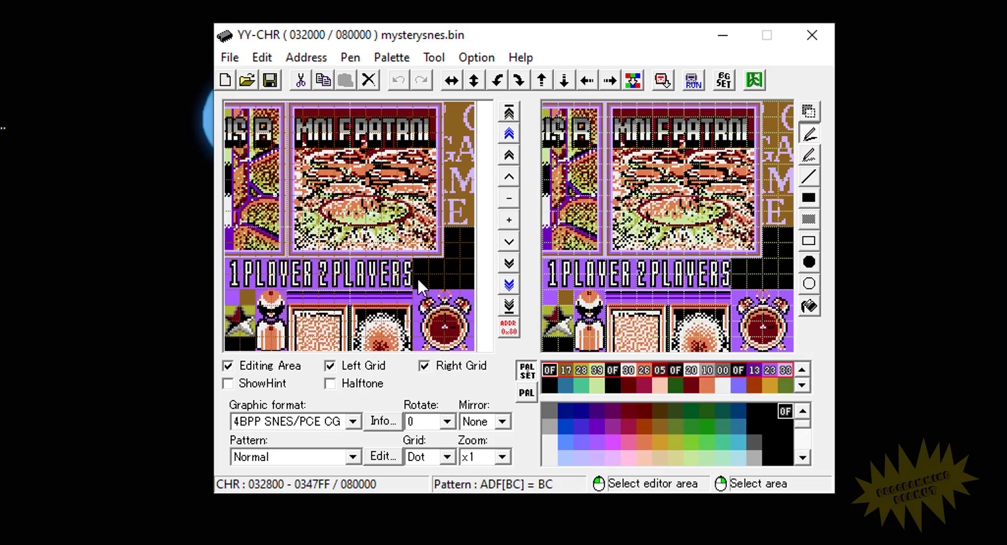
{"action": "scroll", "coordinate": [419, 288], "scroll_direction": "up", "scroll_amount": 2}
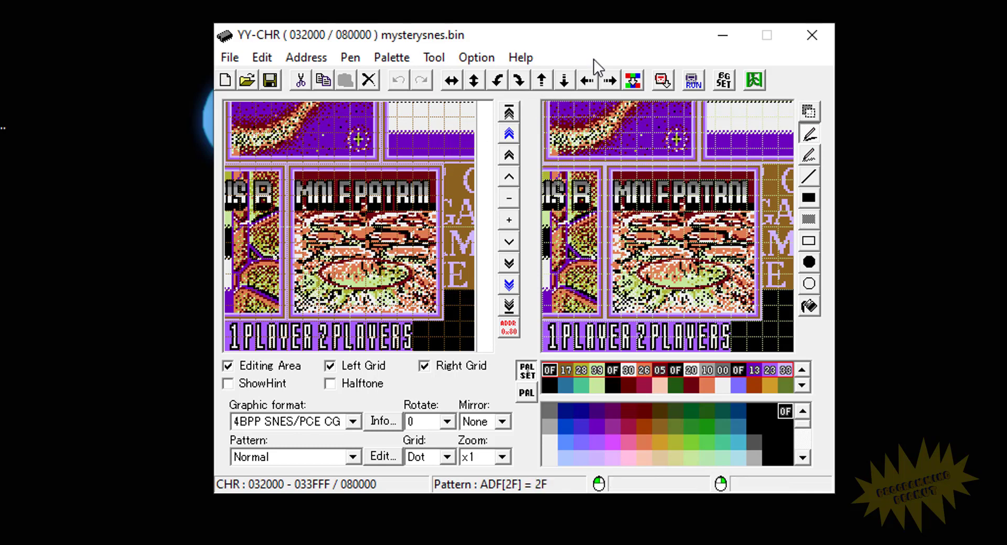
{"action": "left_click_drag", "start_coordinate": [615, 42], "coordinate": [595, 34]}
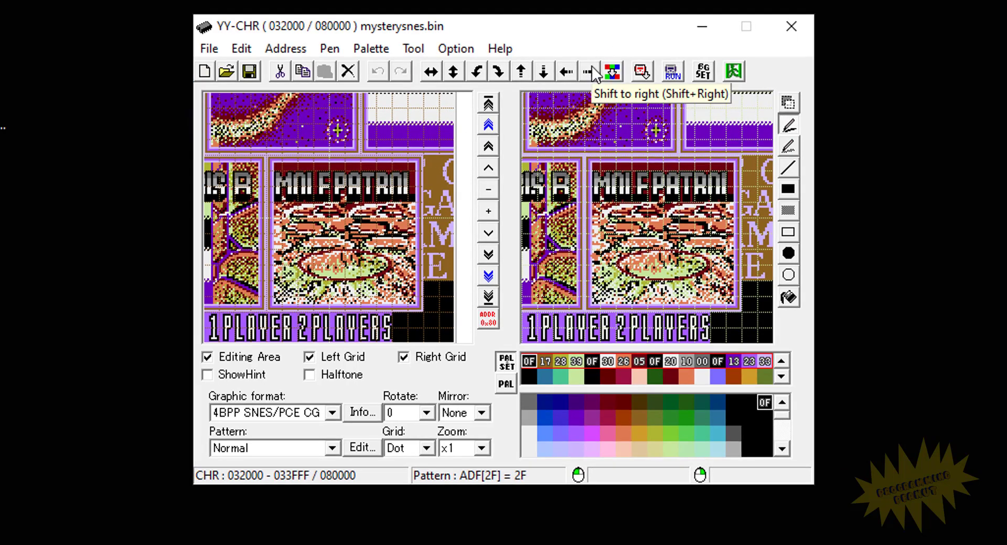